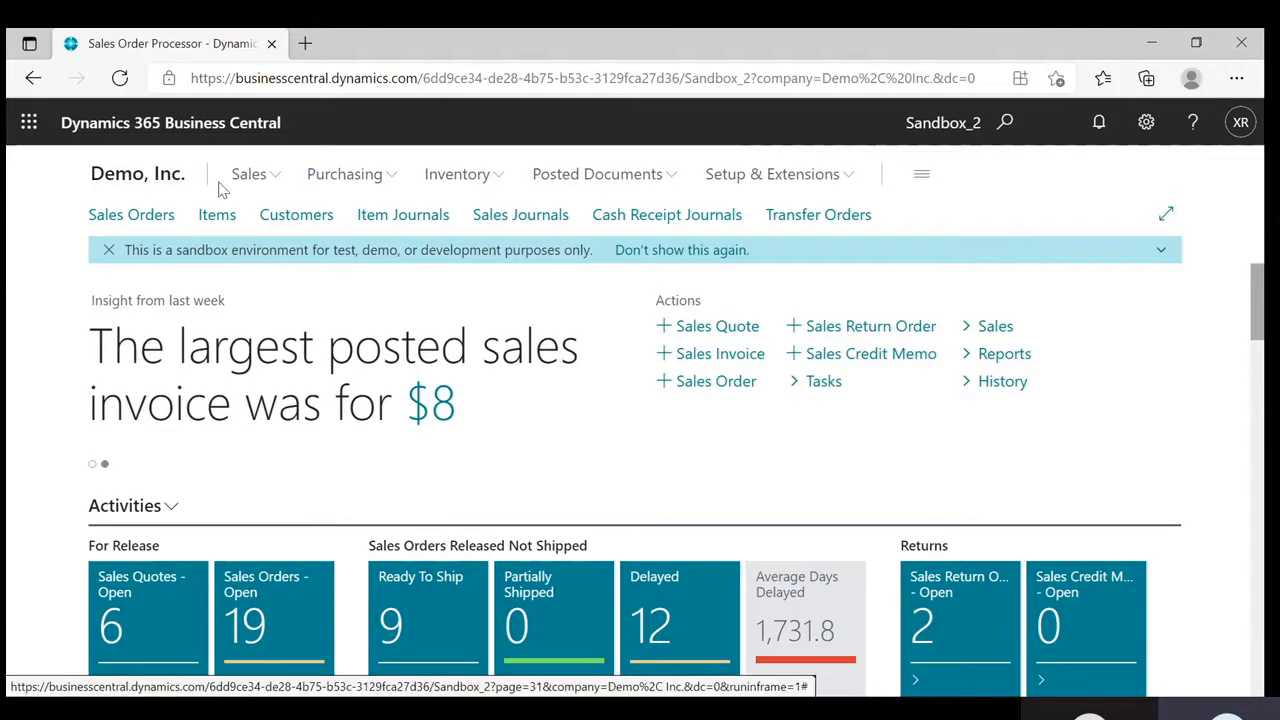
# Look through the page links offered under the Sales, Purchasing and Inventory categories of the role center.
pyautogui.click(270, 183)
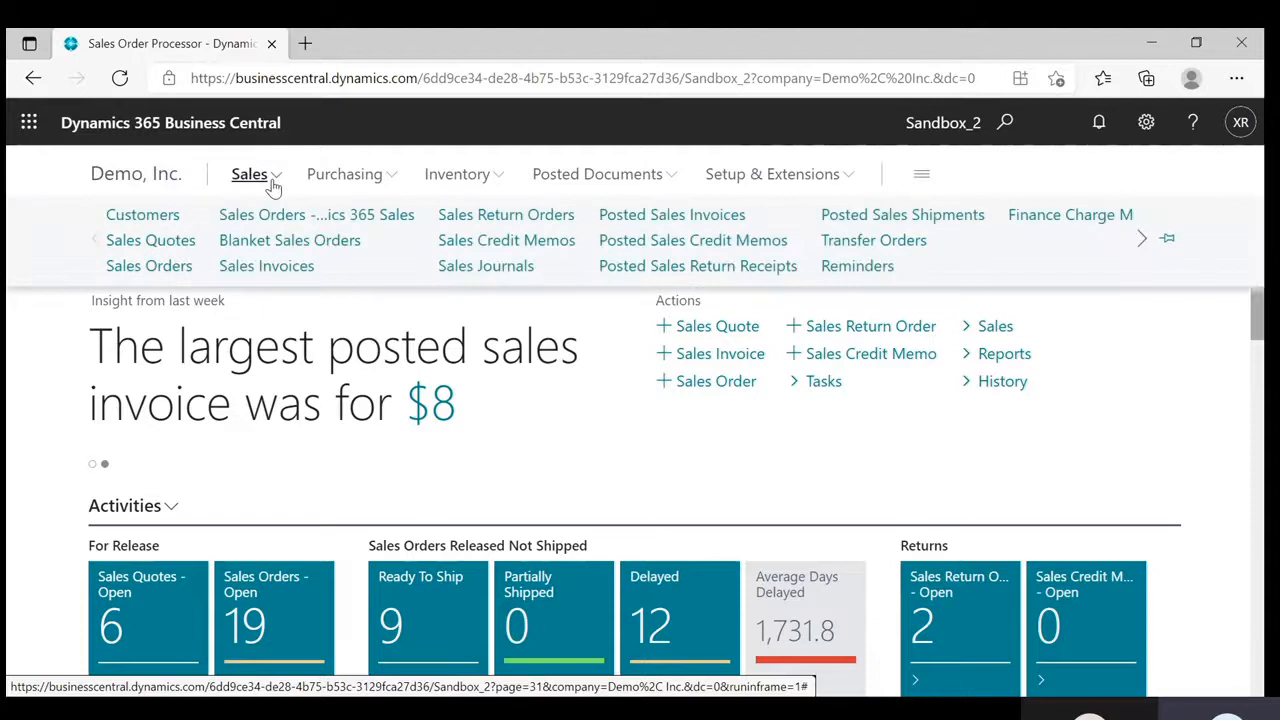
pyautogui.click(396, 181)
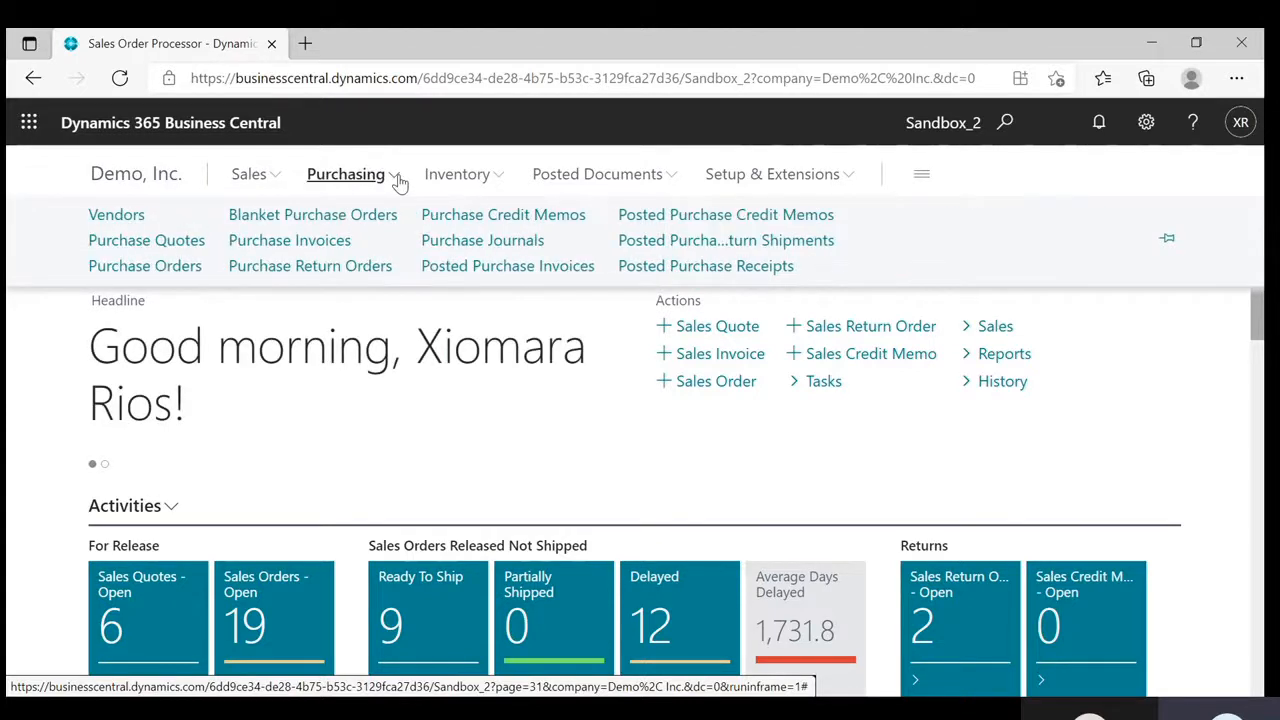
pyautogui.click(501, 183)
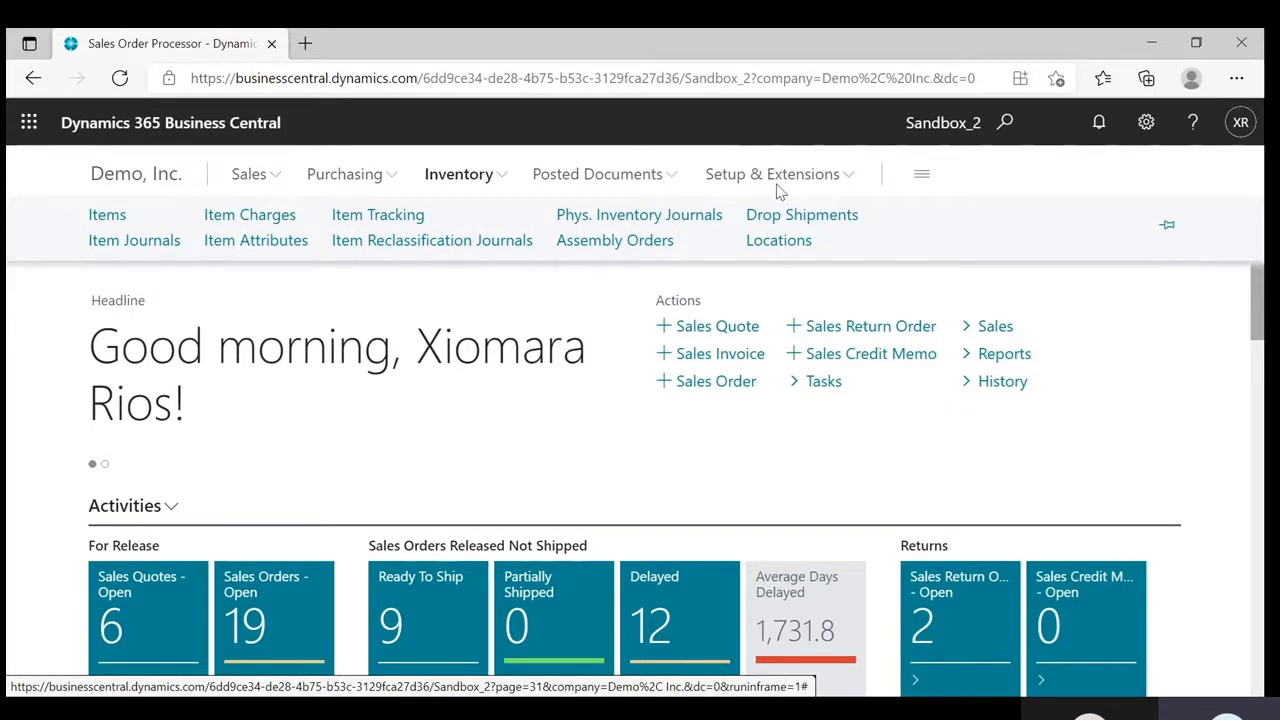
pyautogui.click(274, 187)
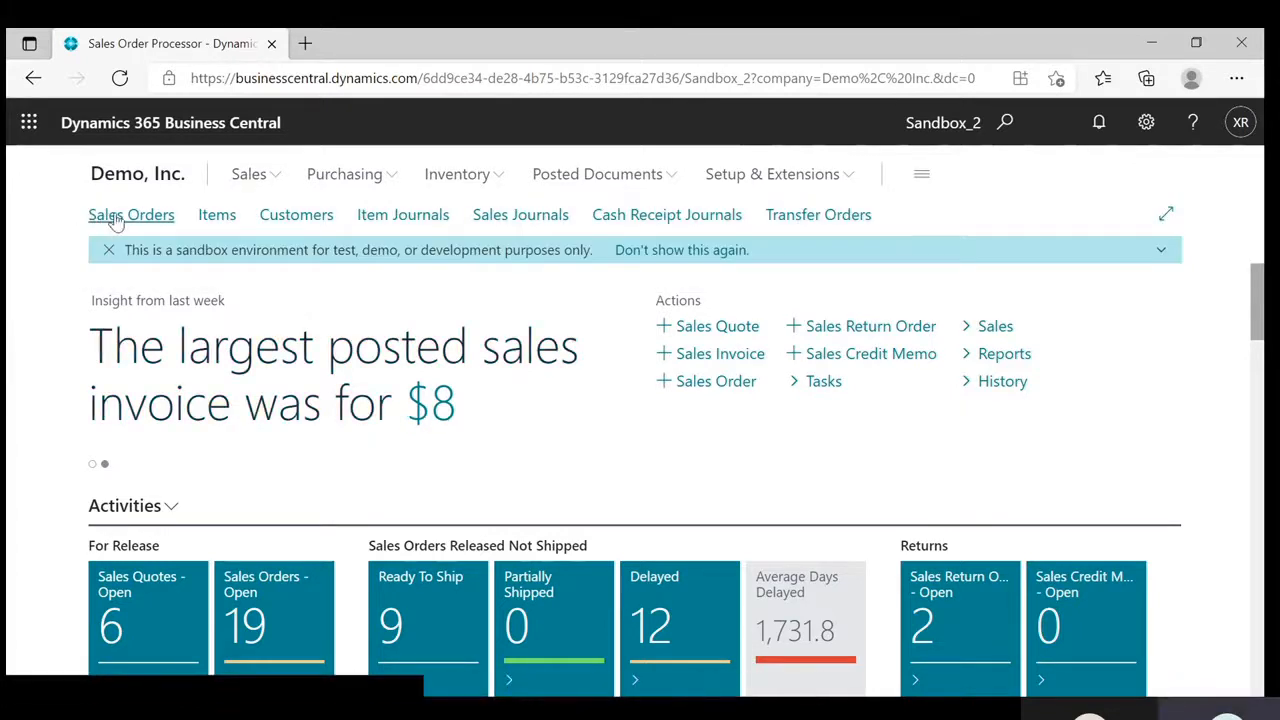
pyautogui.click(77, 181)
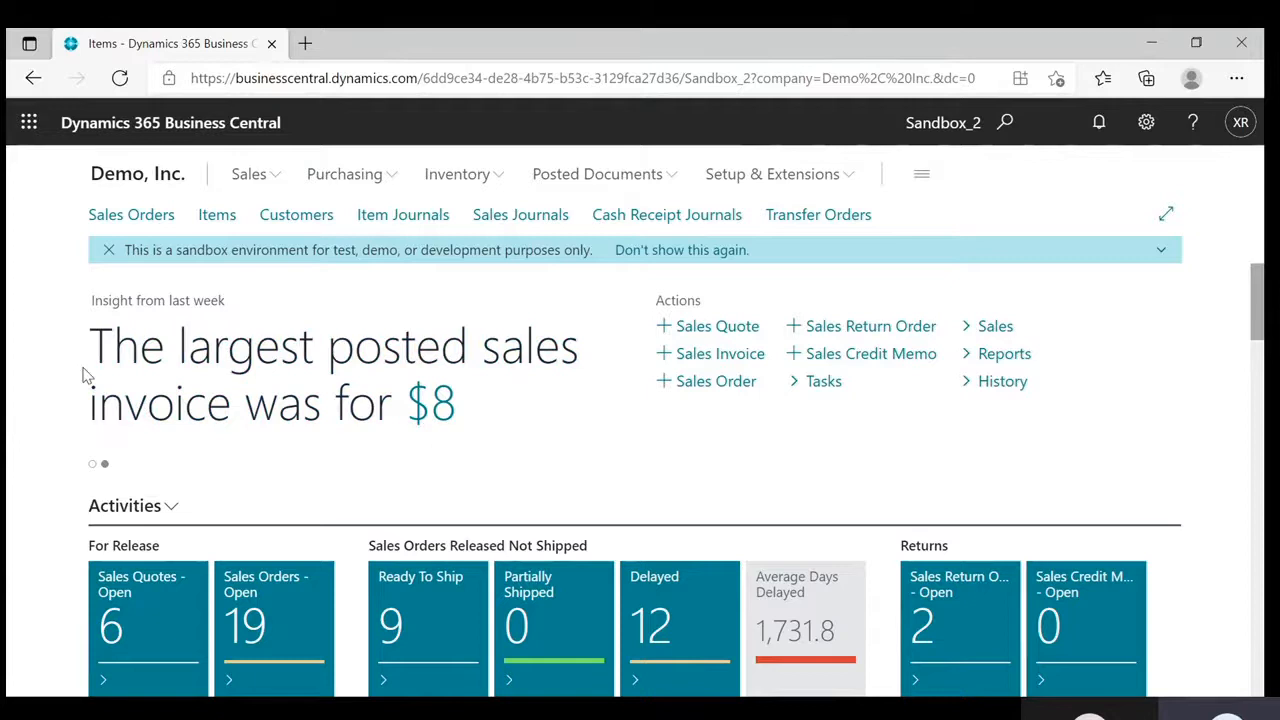
# Switch the role center headline to the greeting and back to the insight from last week.
pyautogui.click(92, 466)
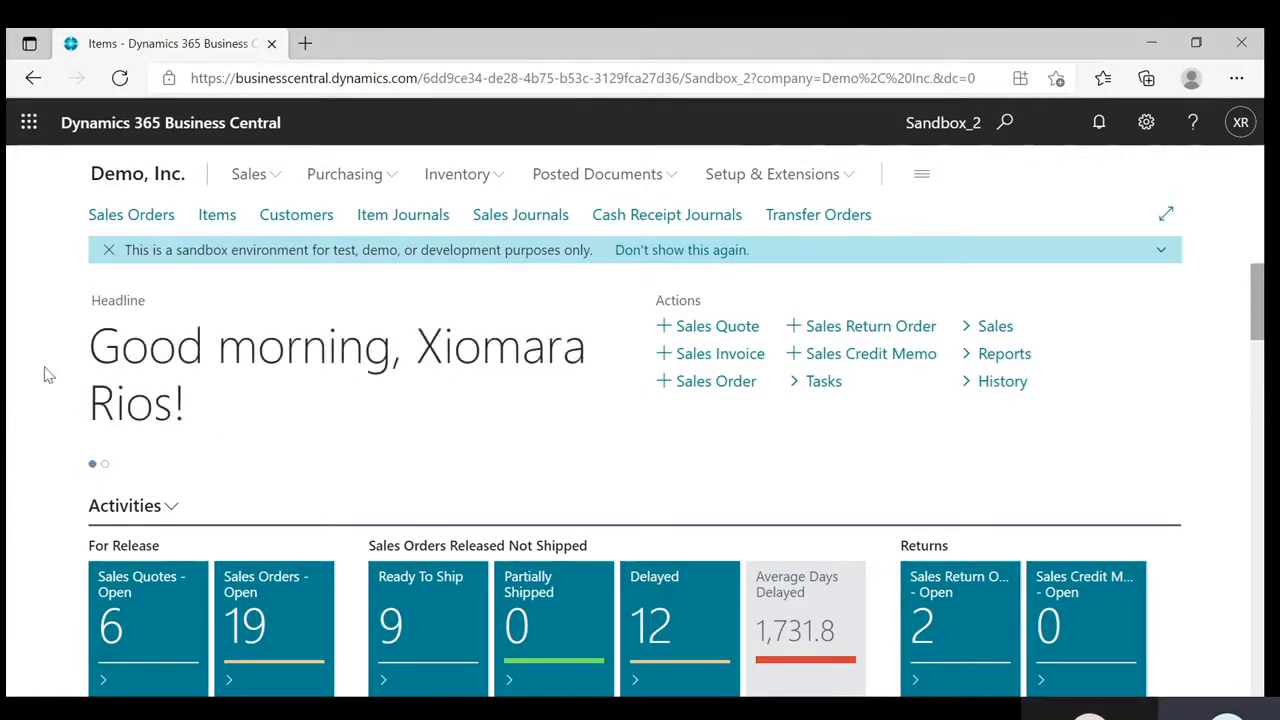
pyautogui.click(104, 466)
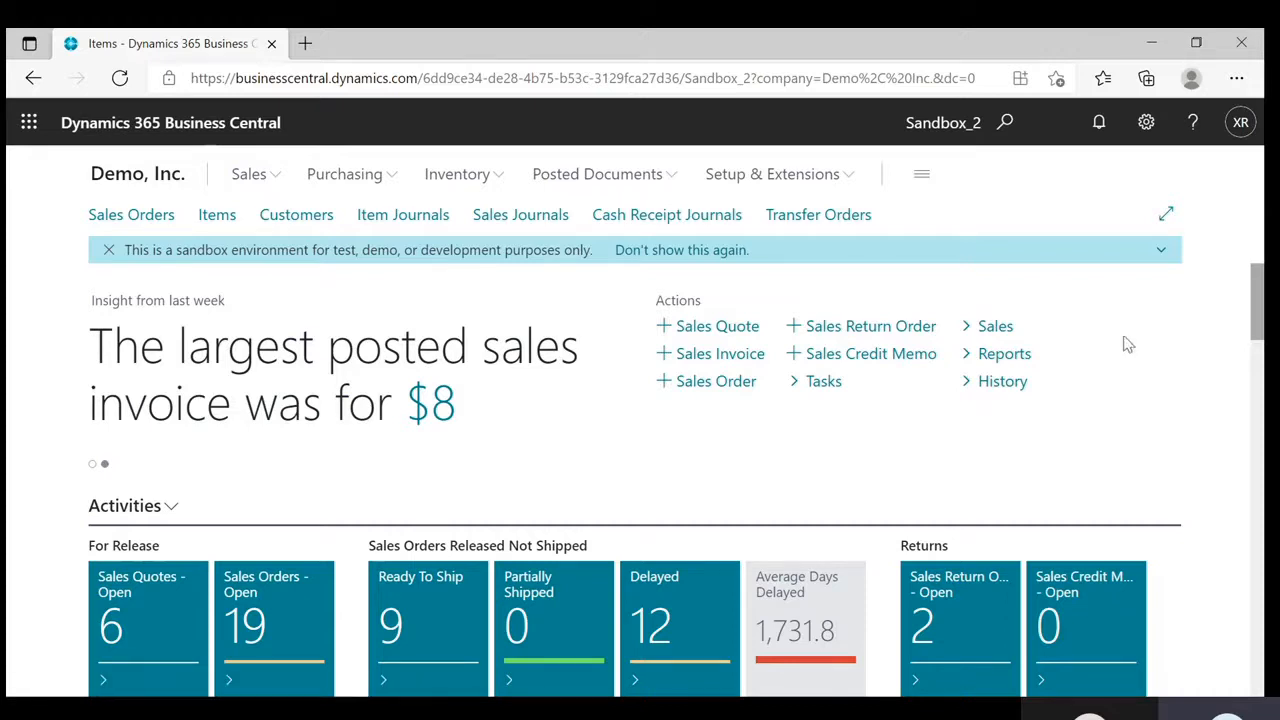
# View the list of delayed sales orders behind the Delayed activity tile and return to the role center.
pyautogui.moveTo(1261, 305); pyautogui.dragTo(1261, 347)
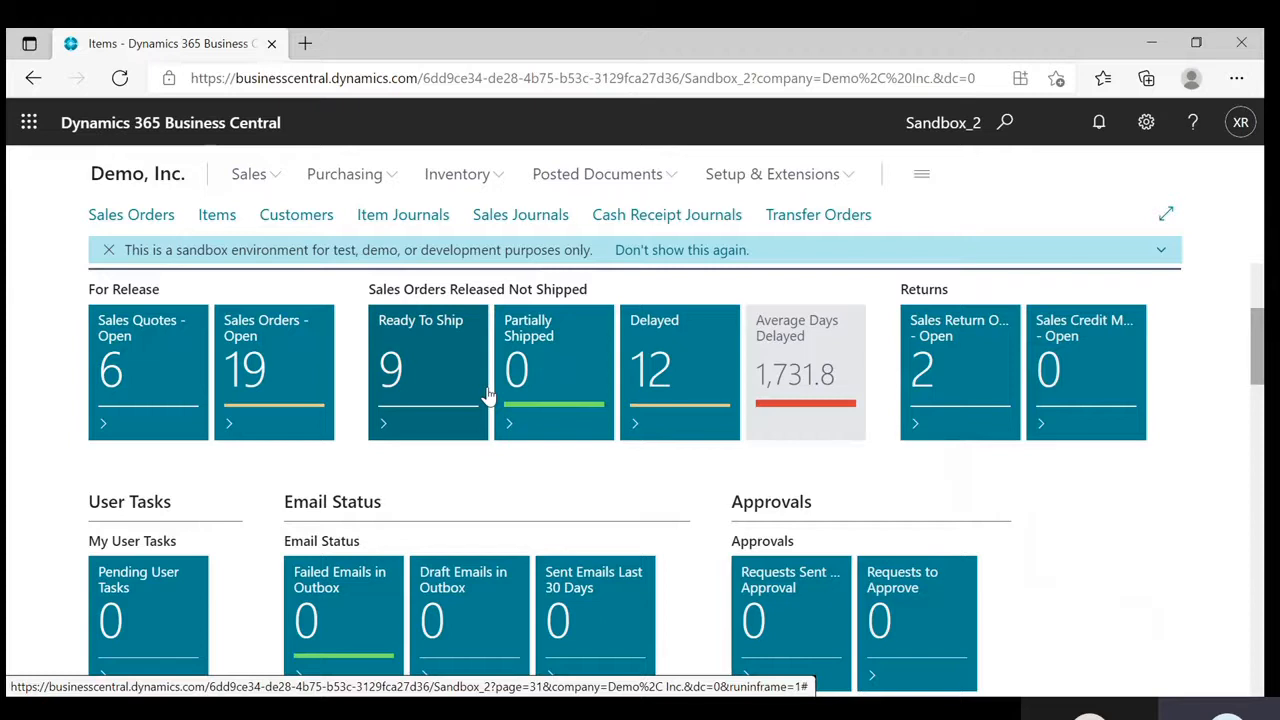
pyautogui.click(648, 382)
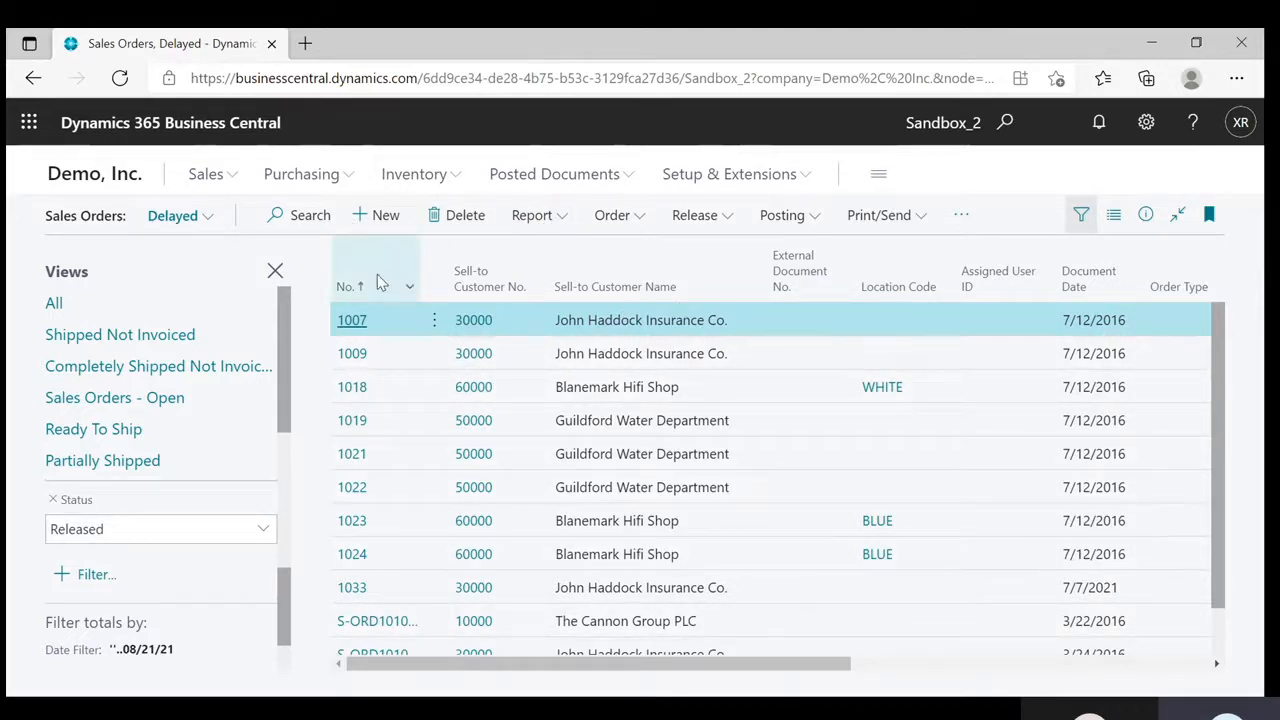
pyautogui.click(33, 84)
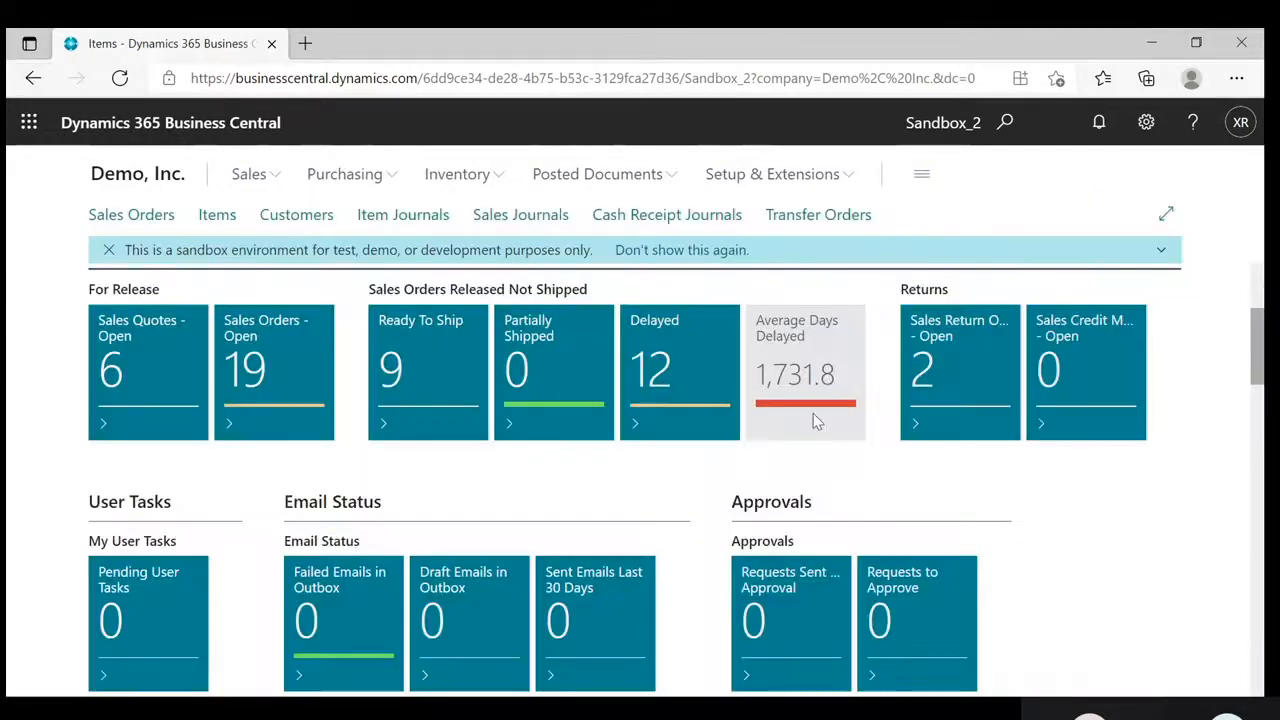
# Review the My Customers, Trailing Sales Orders, My Items and Power BI Reports sections of the role center.
pyautogui.moveTo(1258, 348); pyautogui.dragTo(1262, 478)
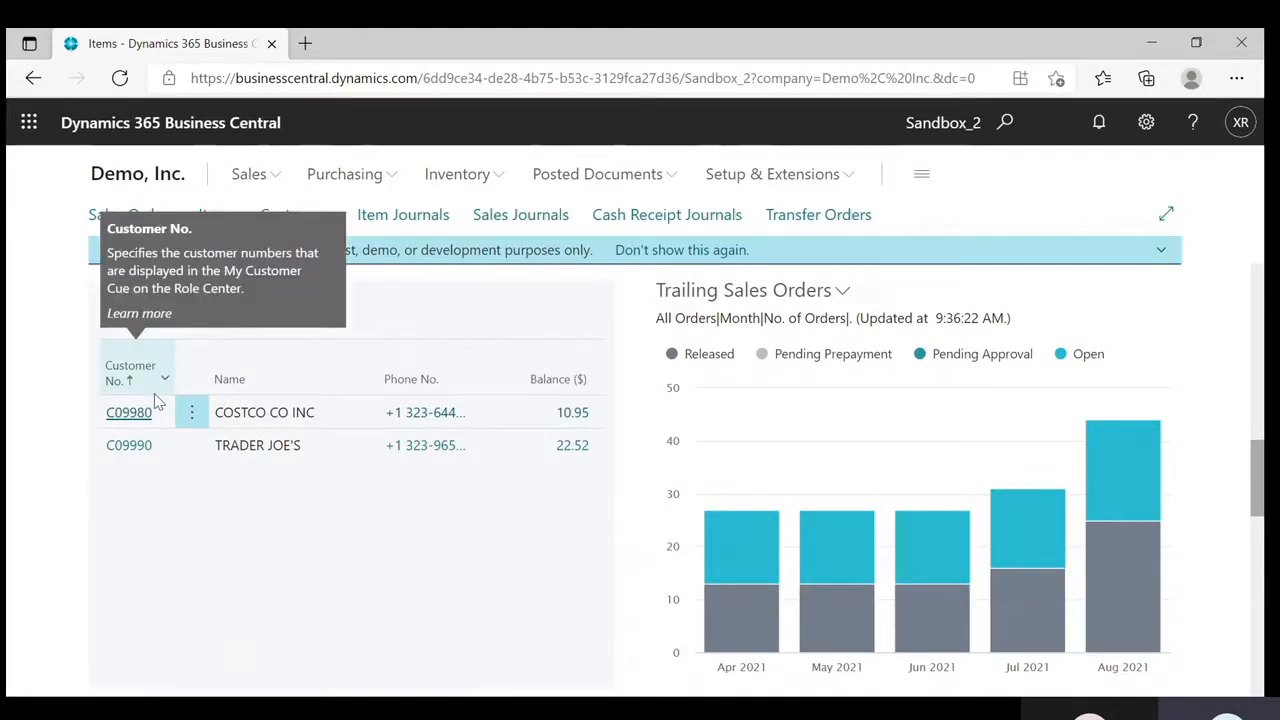
pyautogui.moveTo(850, 558)
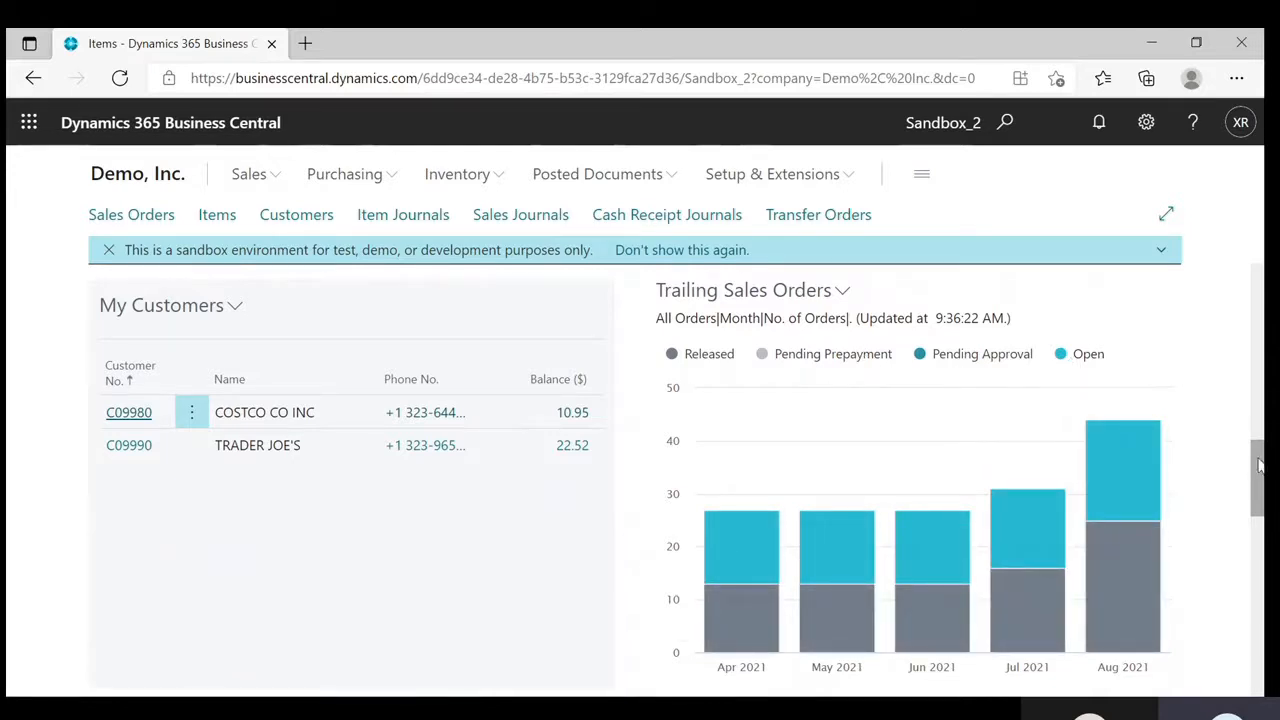
pyautogui.moveTo(1260, 463); pyautogui.dragTo(1260, 541)
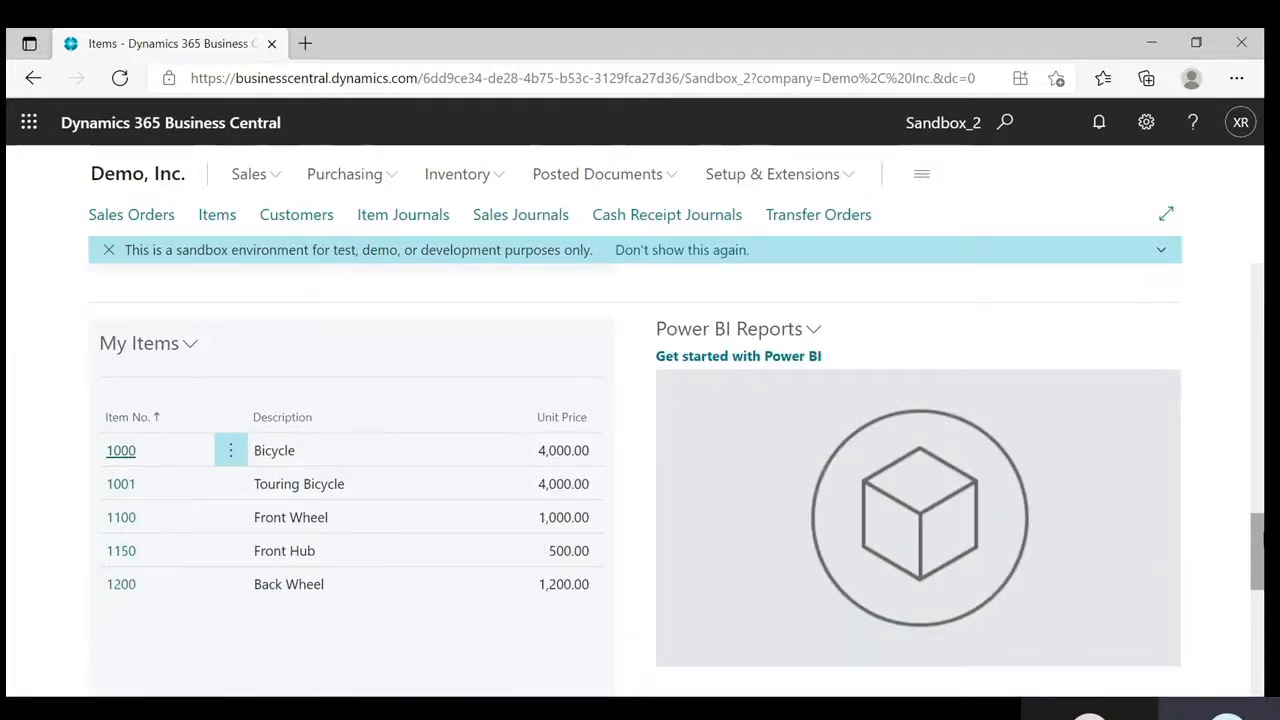
pyautogui.moveTo(1260, 545); pyautogui.dragTo(1258, 288)
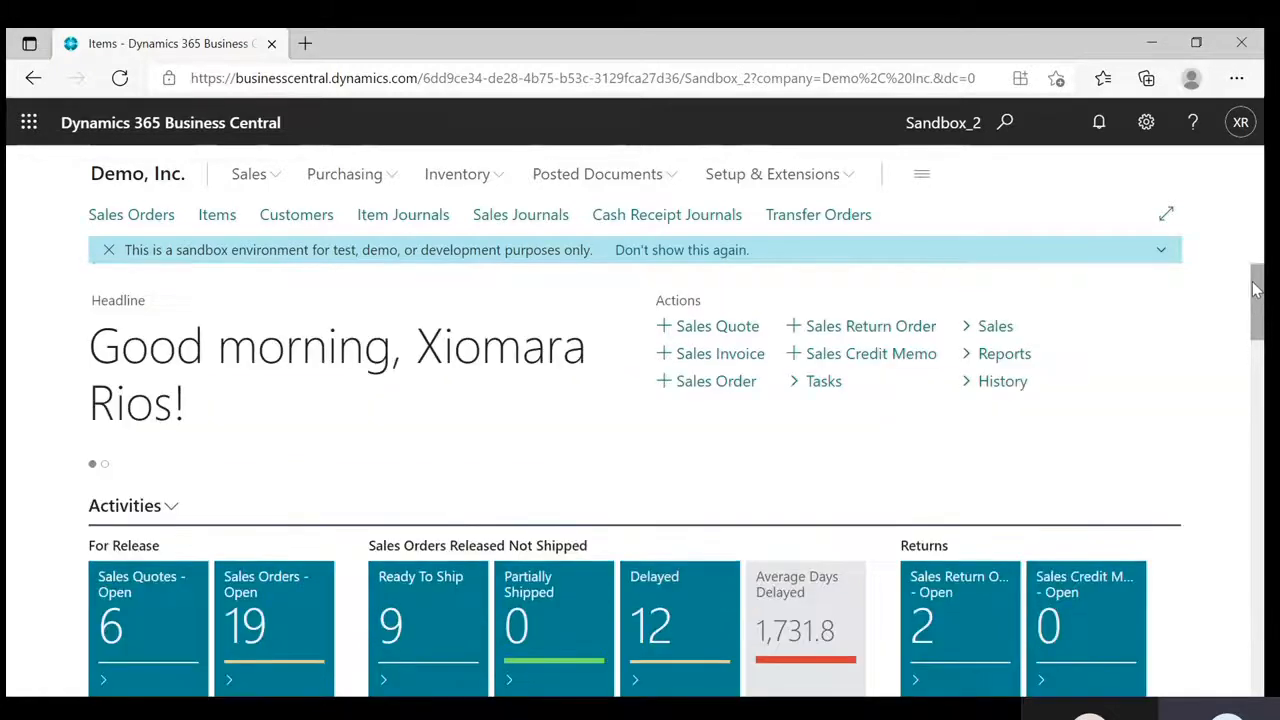
# Enter personalization mode, check the options for the open sales credit memos tile and the Activities section, and finish personalizing.
pyautogui.click(1146, 125)
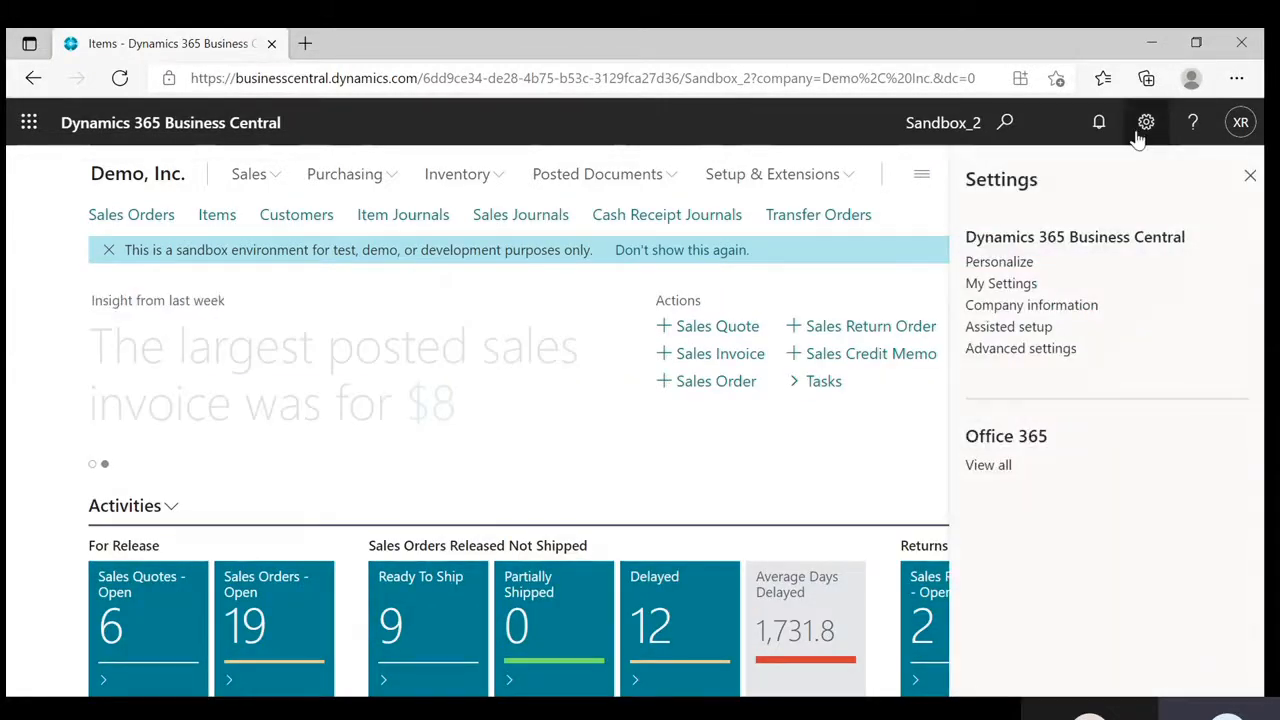
pyautogui.click(1002, 262)
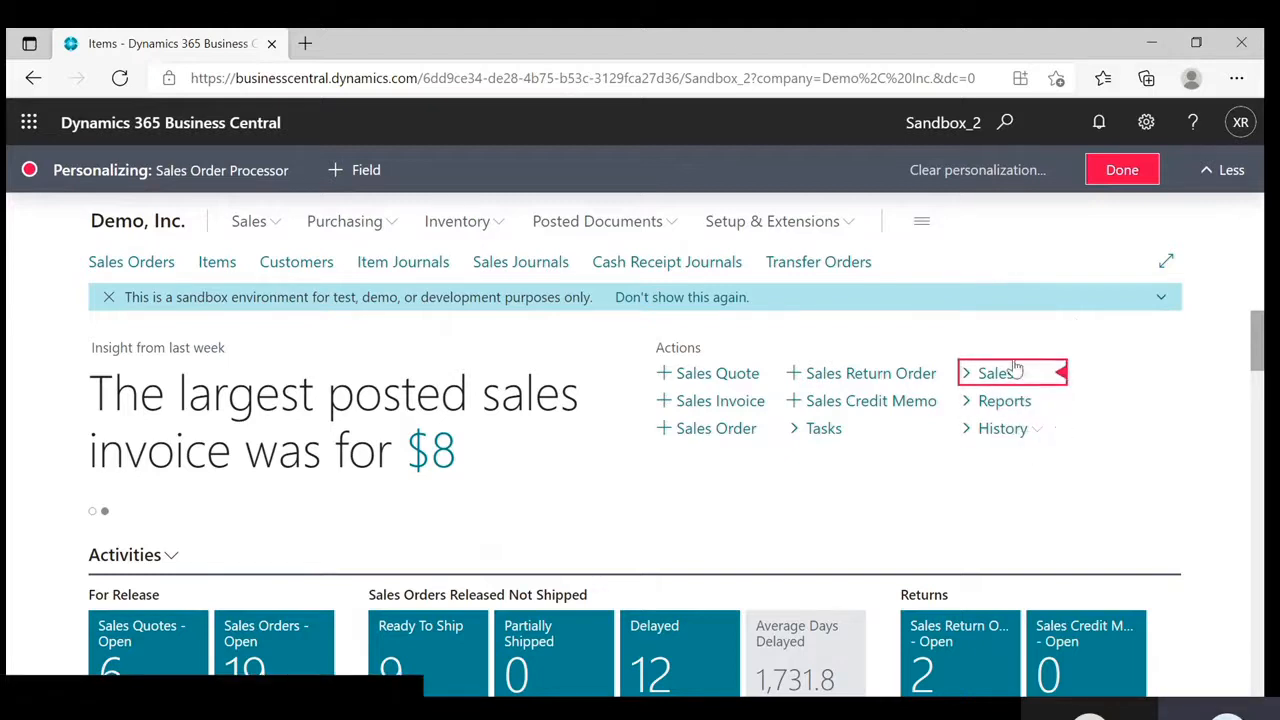
pyautogui.scroll(-3, 1258, 345)
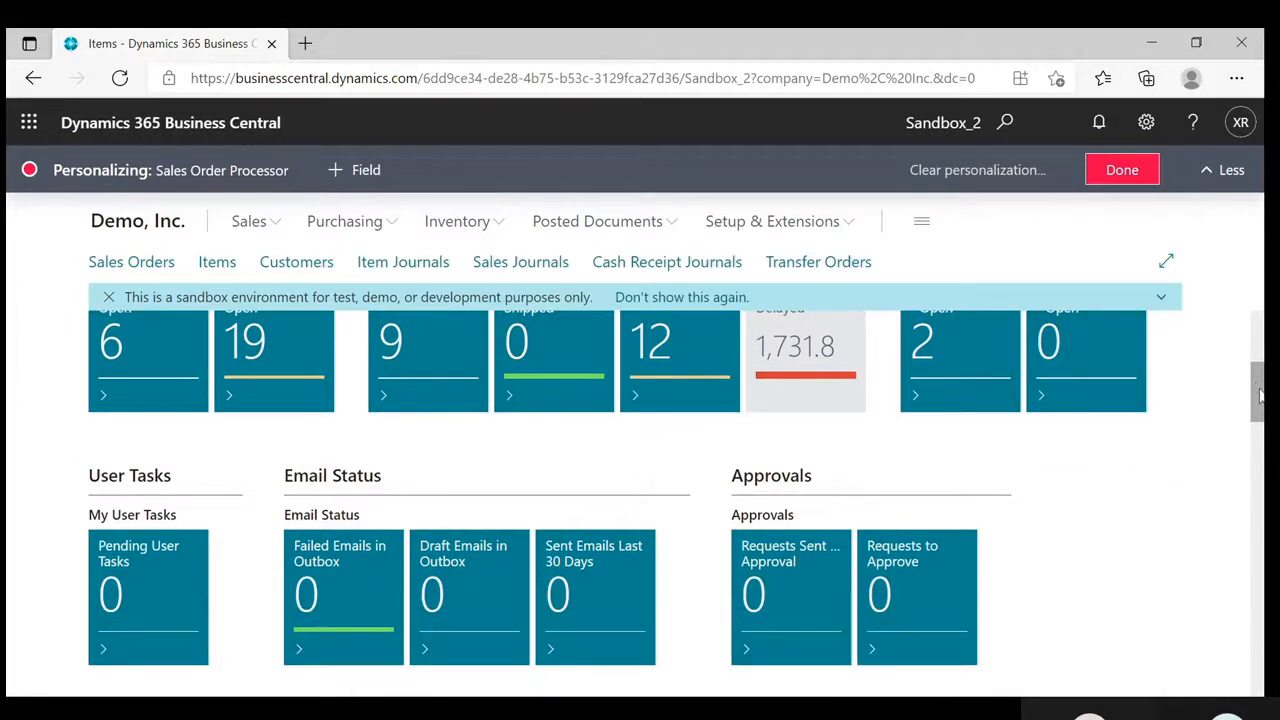
pyautogui.scroll(1, 1258, 392)
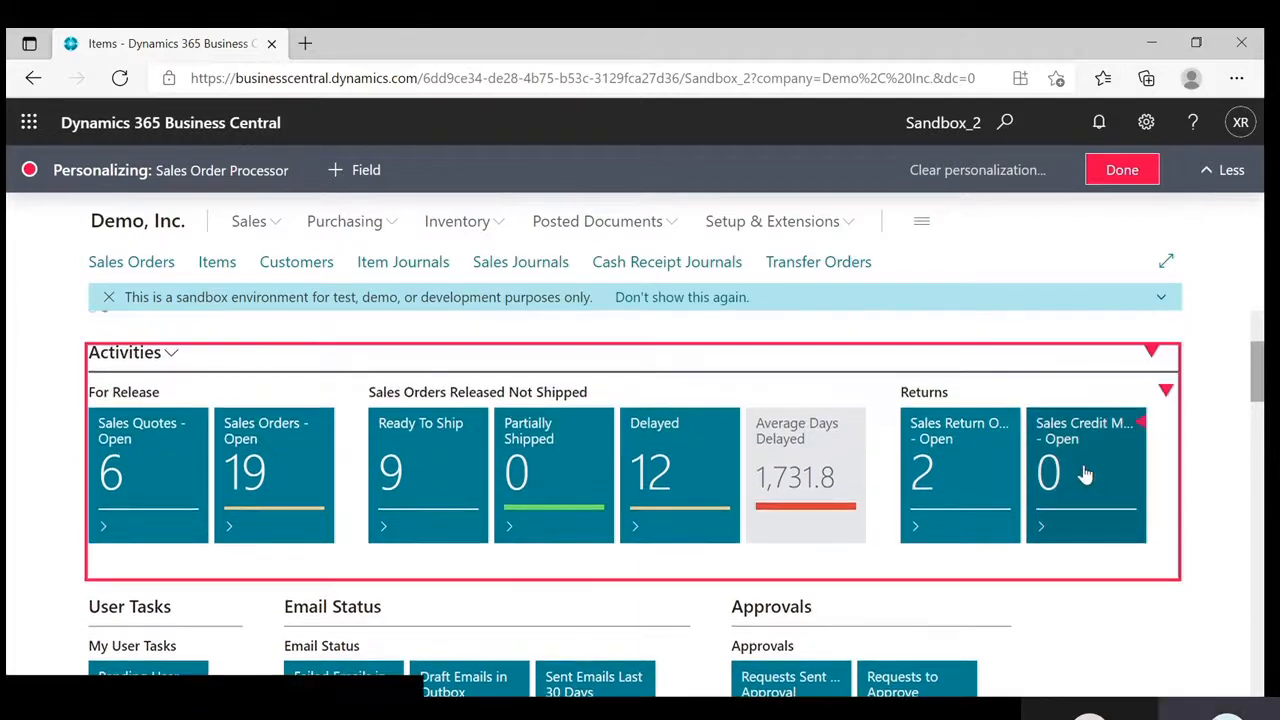
pyautogui.click(1141, 424)
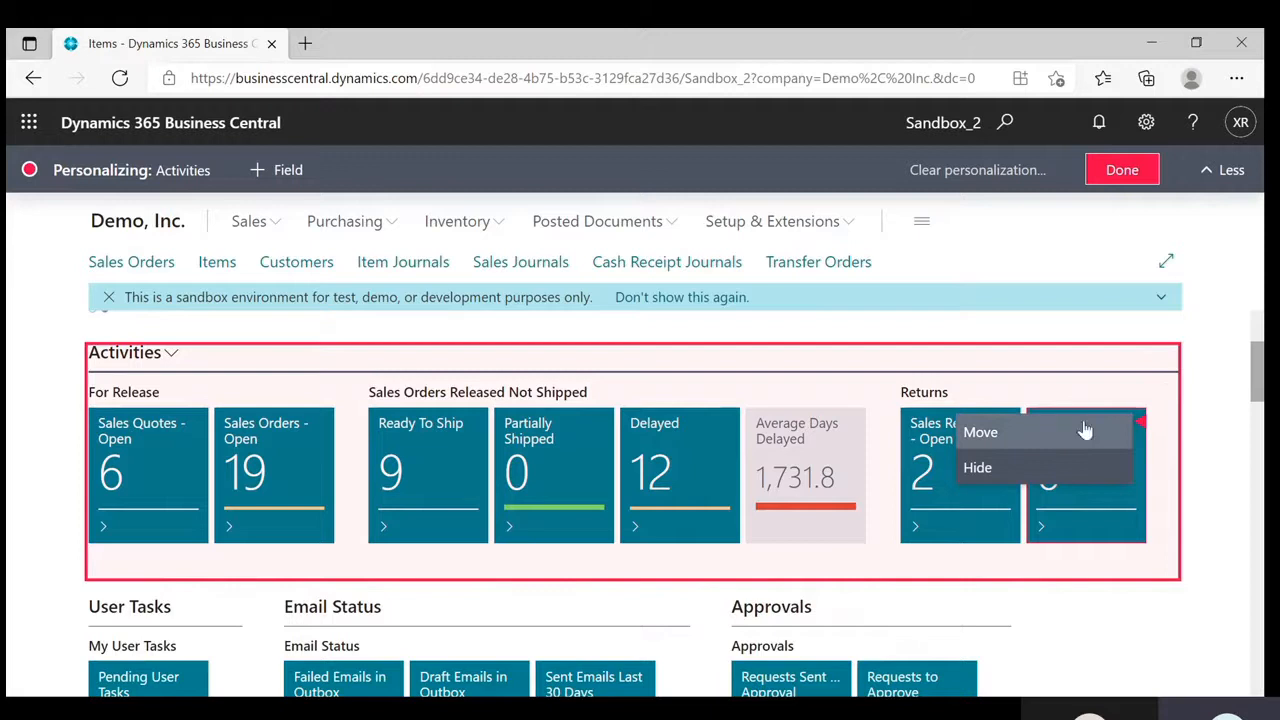
pyautogui.click(1153, 354)
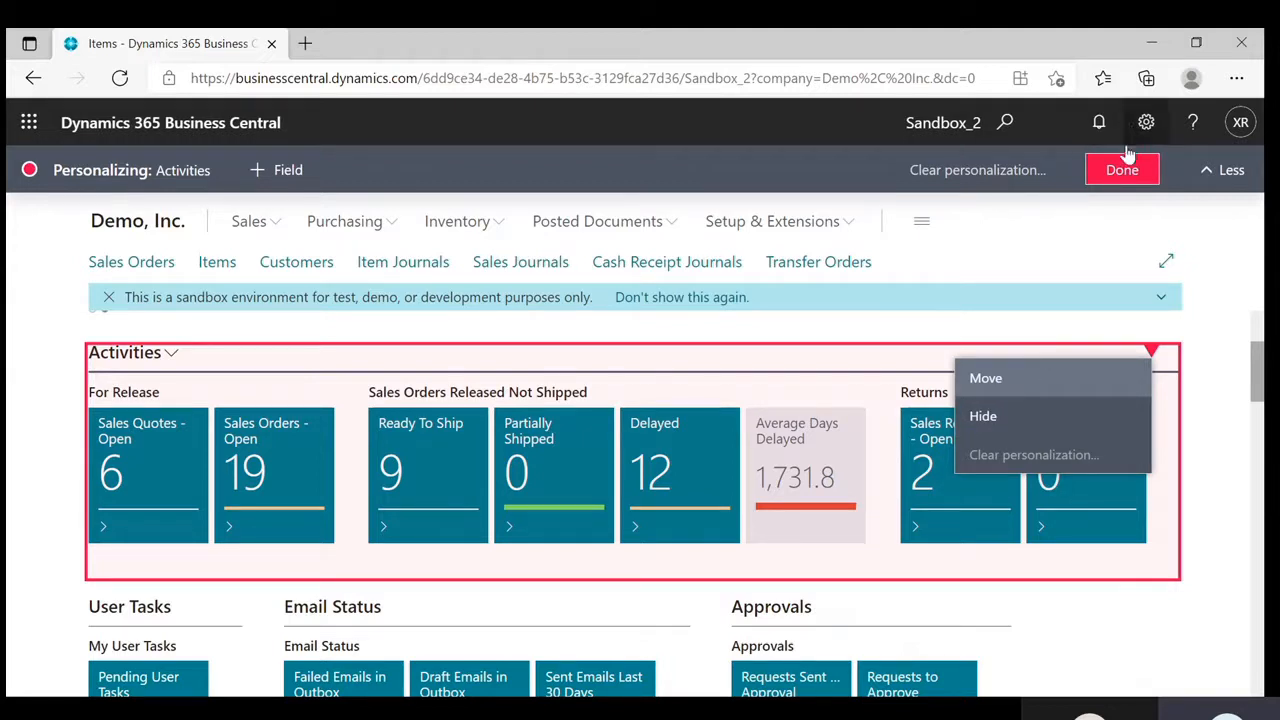
pyautogui.click(1128, 178)
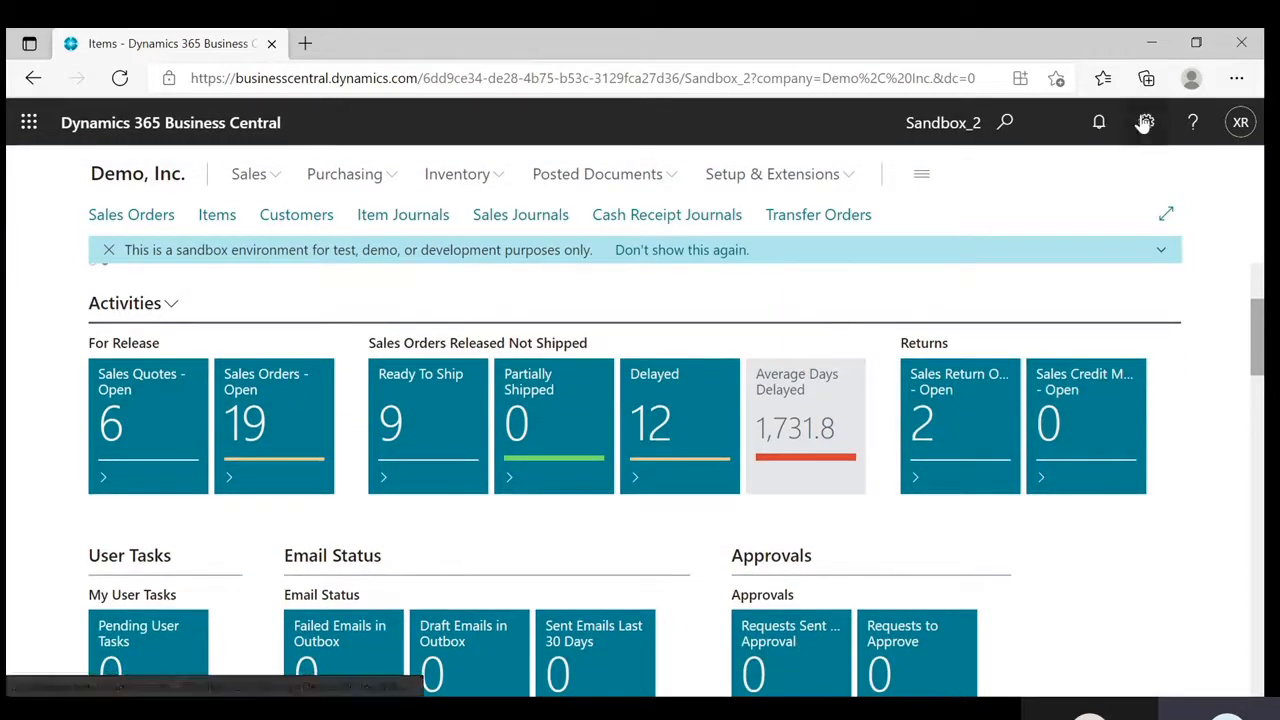
pyautogui.click(1146, 122)
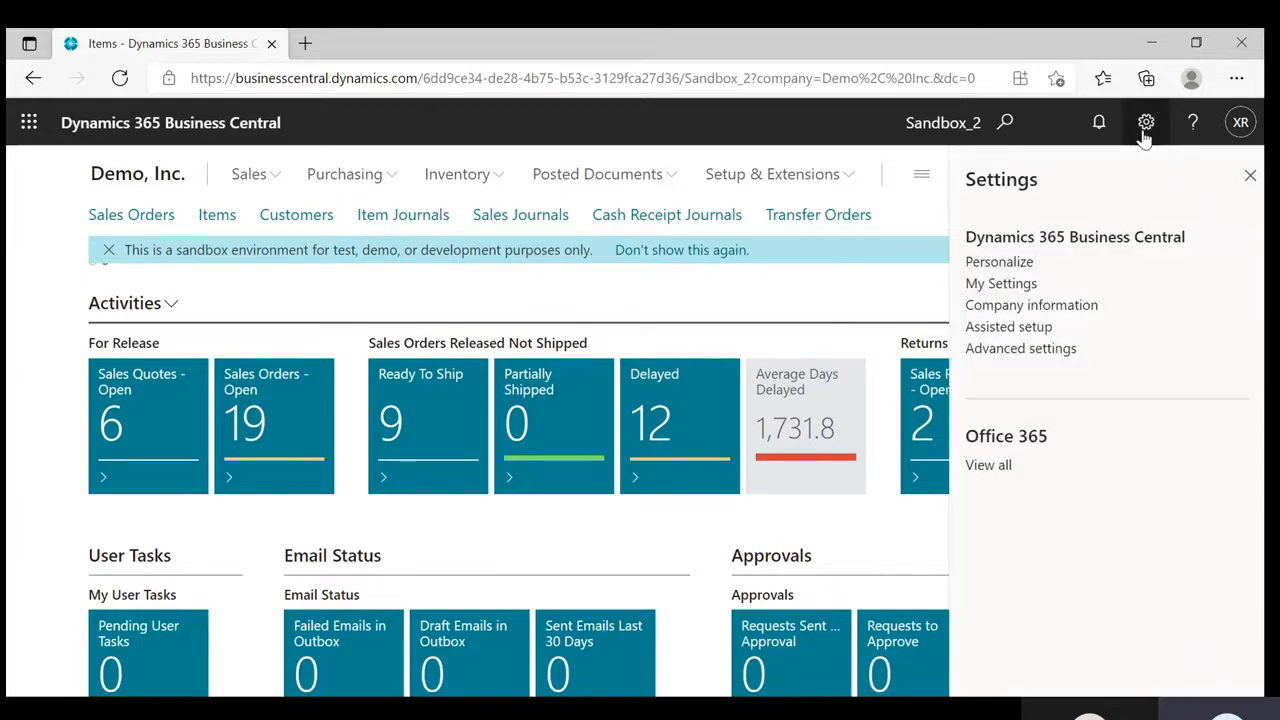
pyautogui.click(1146, 124)
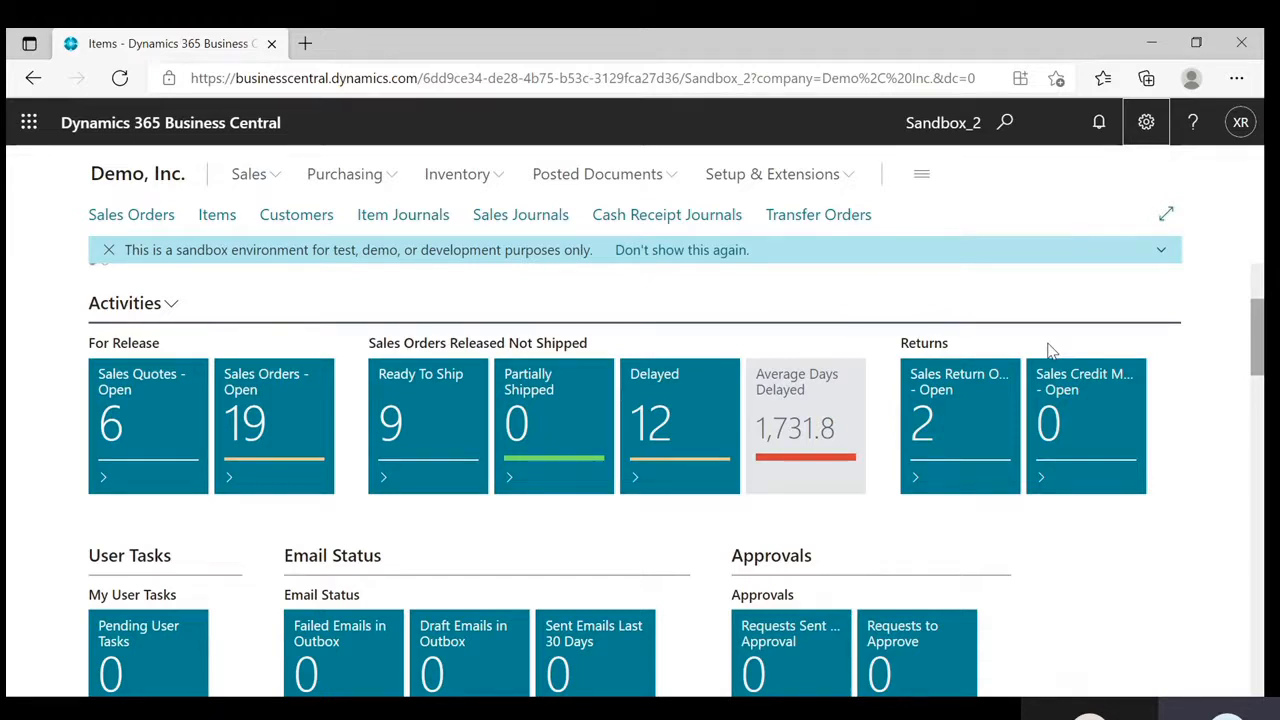
pyautogui.moveTo(1260, 332); pyautogui.dragTo(1260, 367)
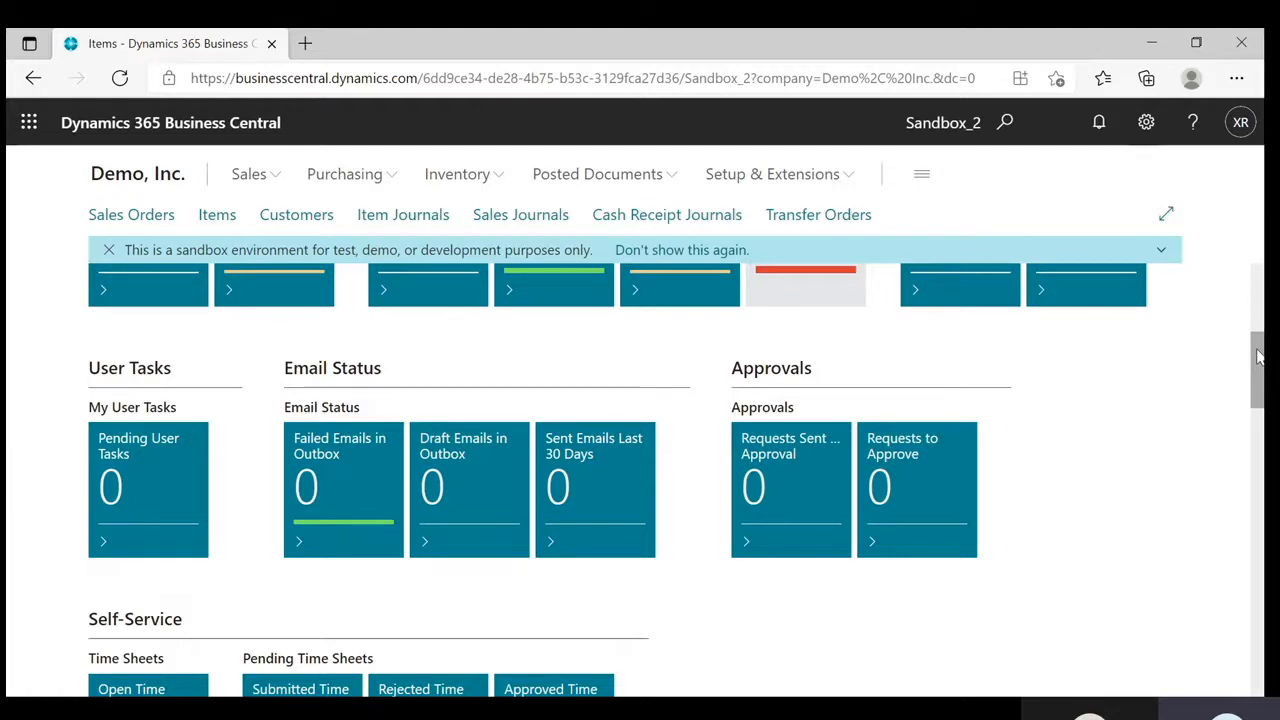
pyautogui.moveTo(1258, 357); pyautogui.dragTo(1258, 277)
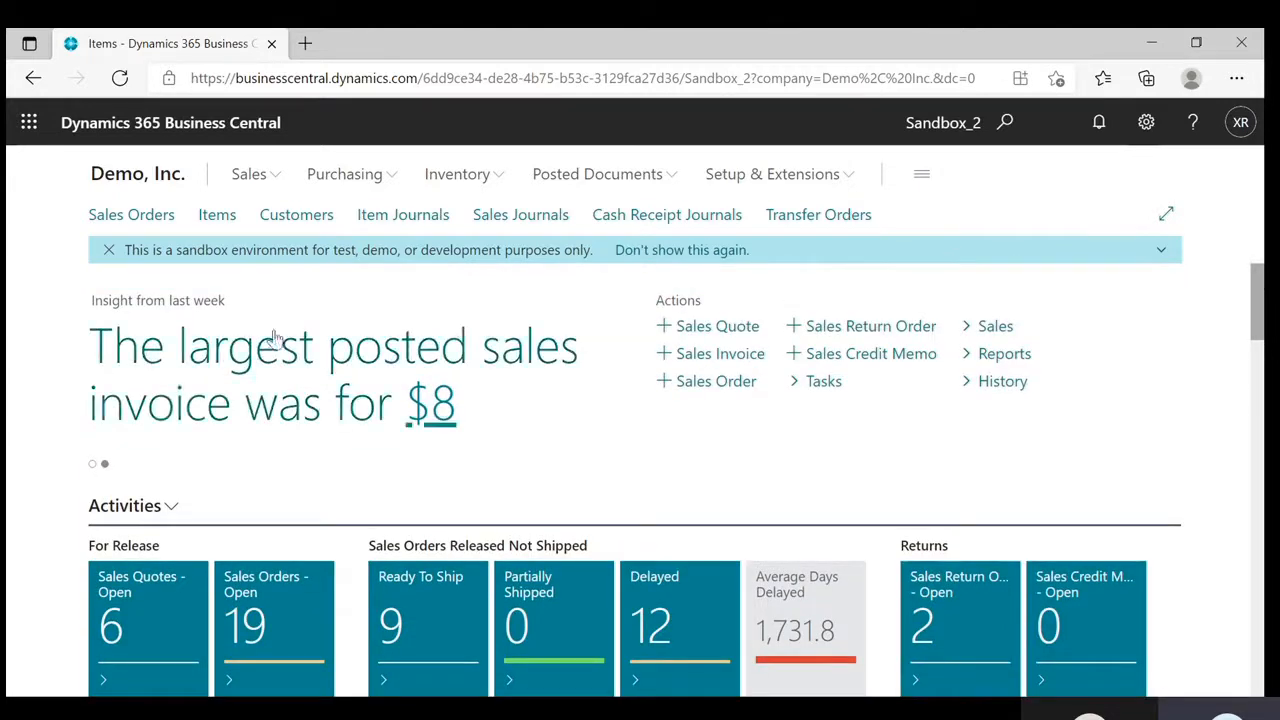
# Open the Customers list and review its columns across to the balance and balance due.
pyautogui.click(289, 217)
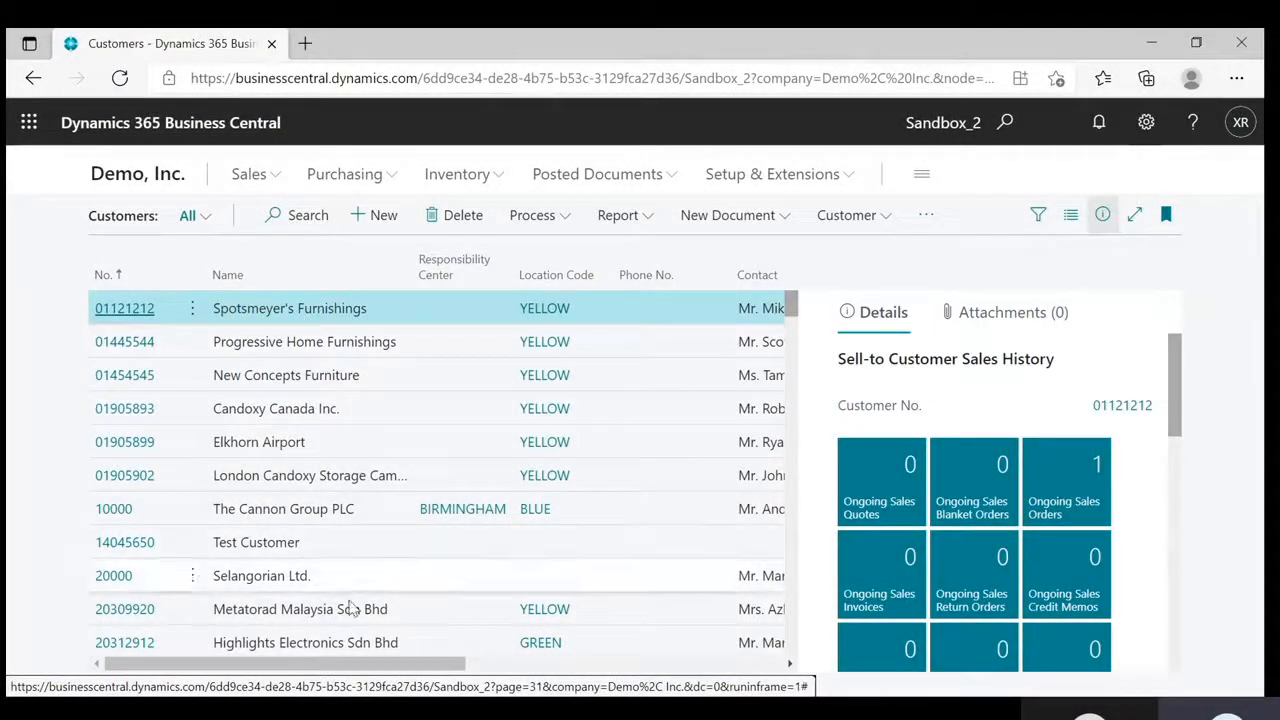
pyautogui.moveTo(337, 664); pyautogui.dragTo(535, 678)
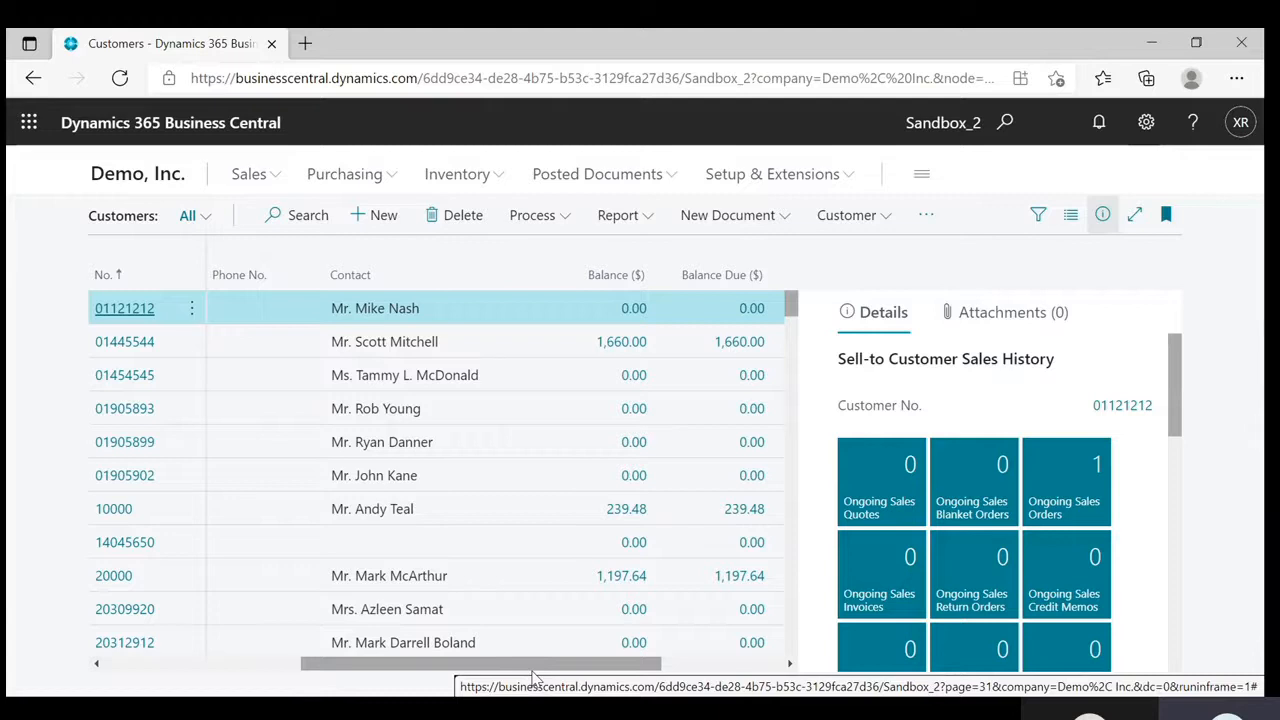
pyautogui.moveTo(535, 672); pyautogui.dragTo(370, 680)
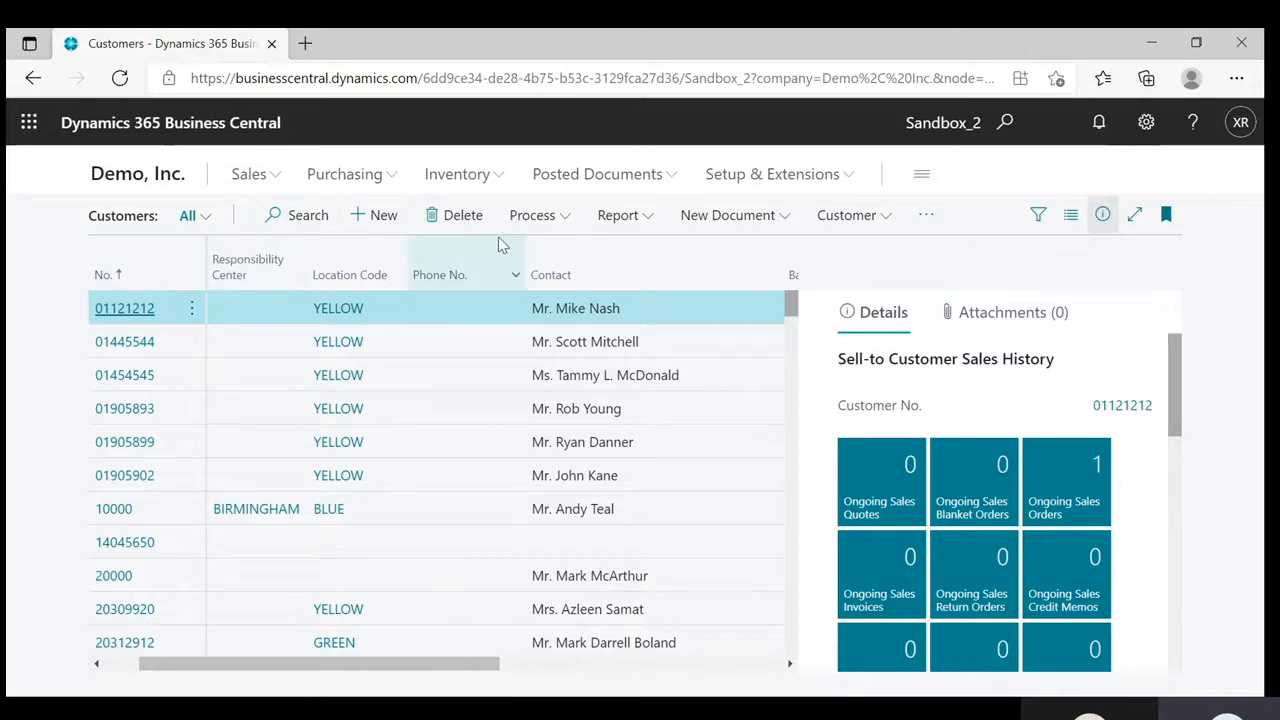
# Search the Customers list for "cannon", review the matching customer's balance, sales and payments columns, and clear the search.
pyautogui.click(318, 218)
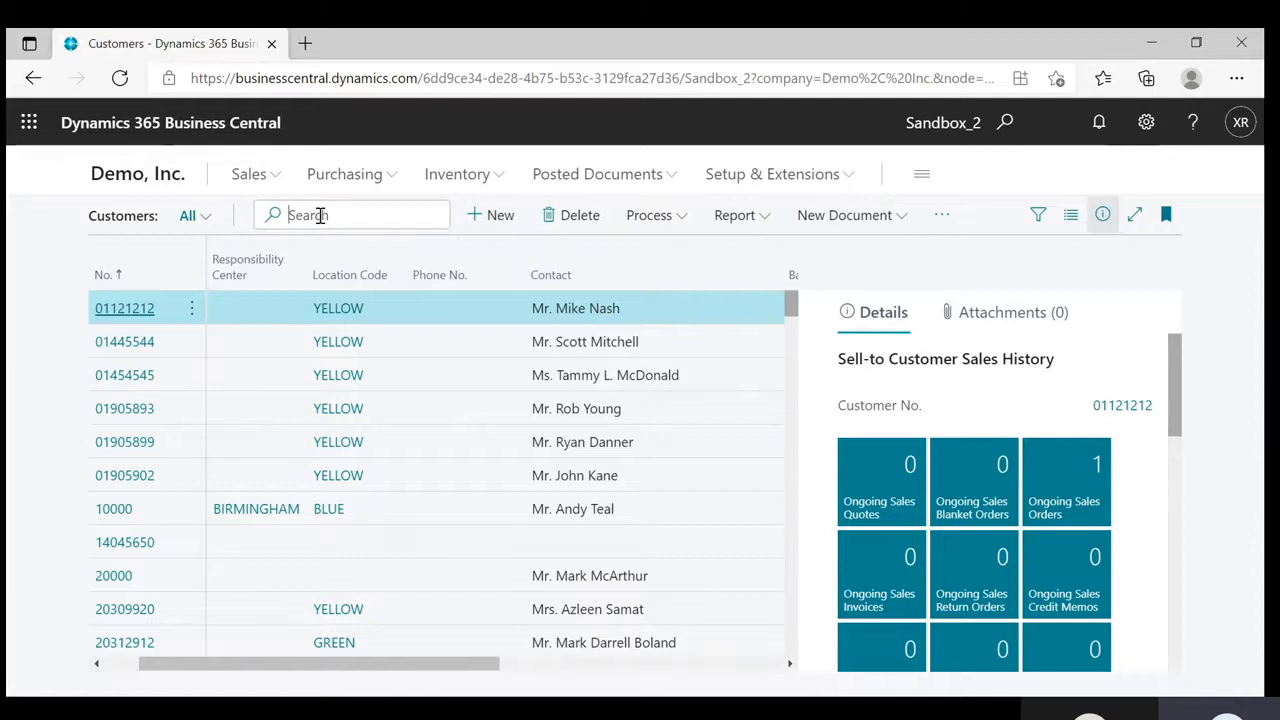
pyautogui.moveTo(386, 672); pyautogui.dragTo(206, 671)
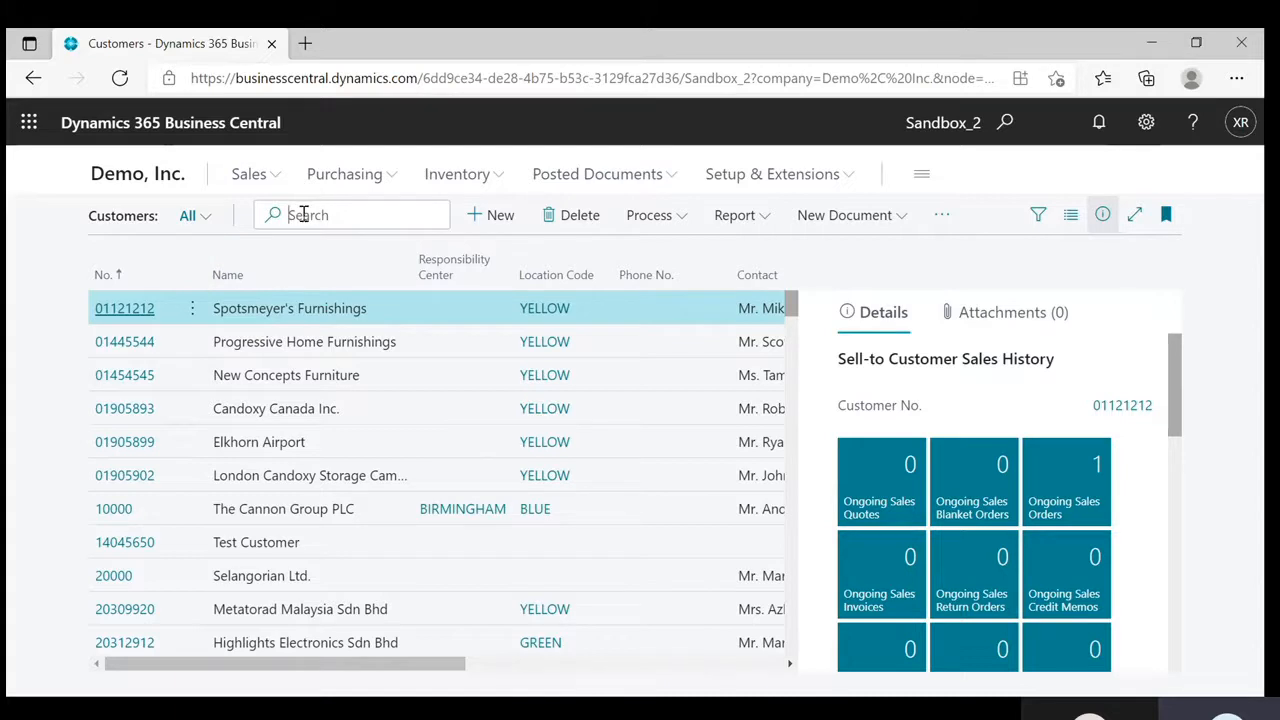
pyautogui.write('cannon')
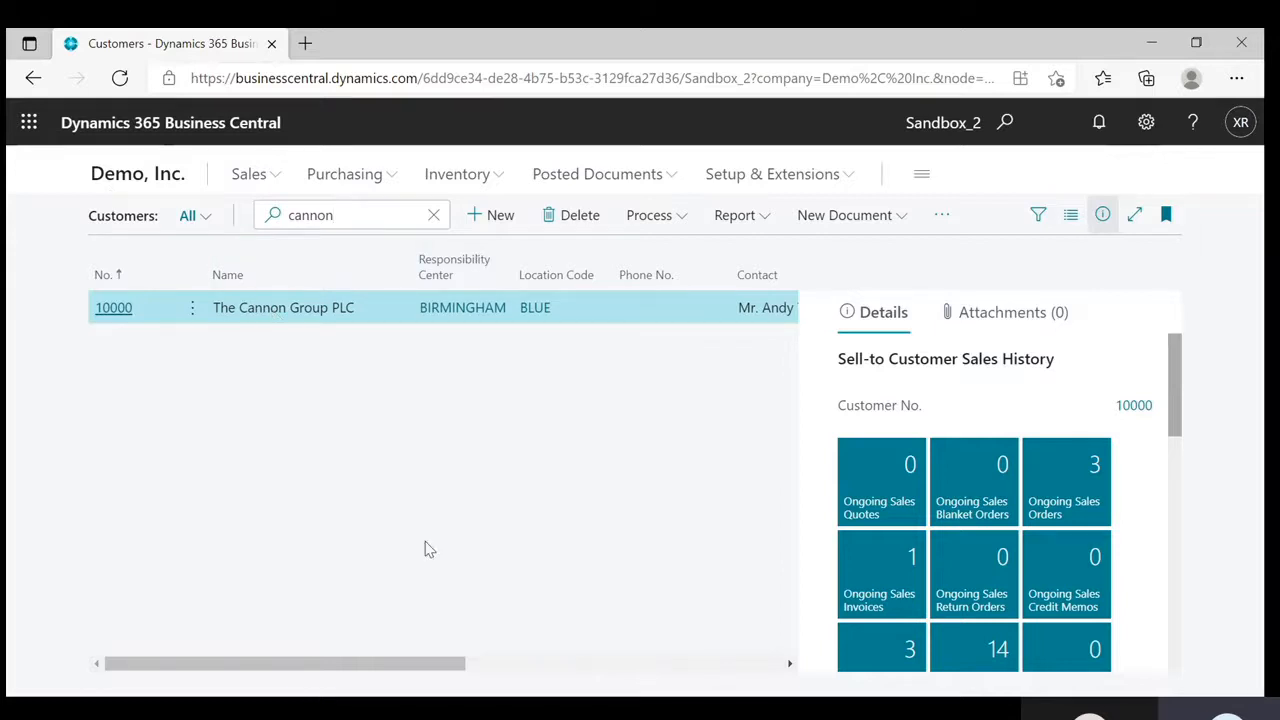
pyautogui.moveTo(351, 659); pyautogui.dragTo(697, 677)
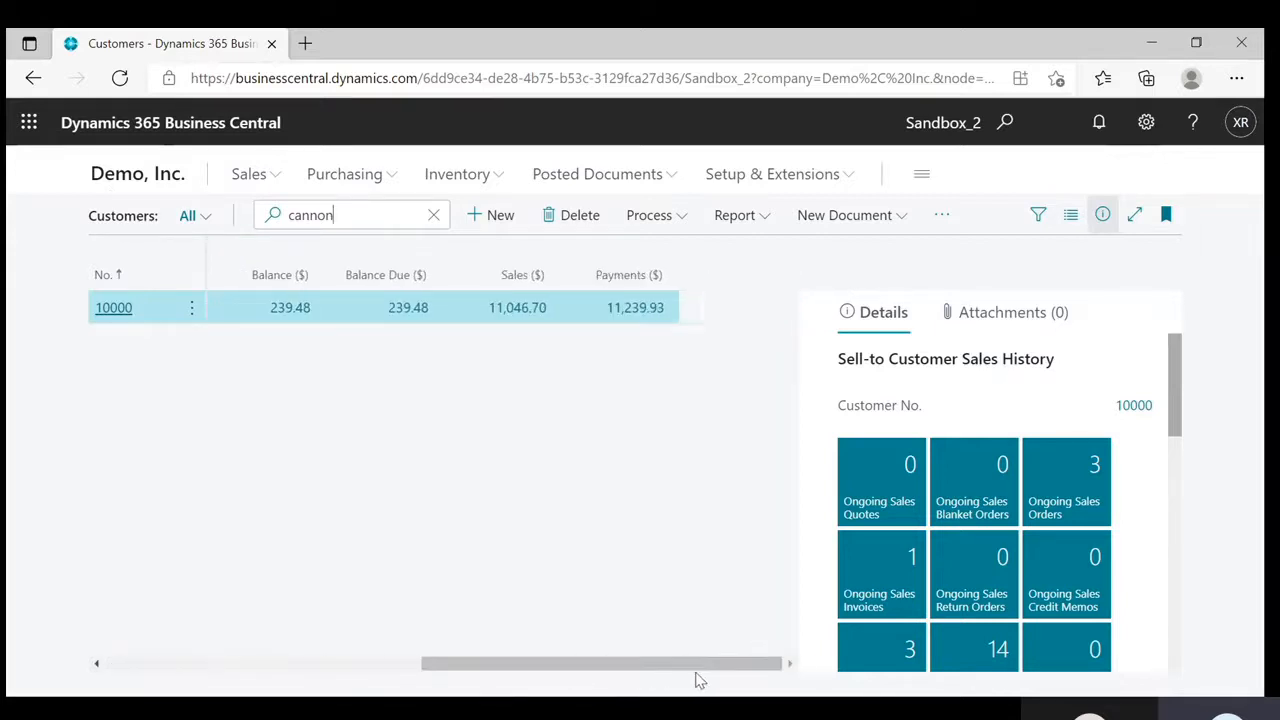
pyautogui.click(433, 215)
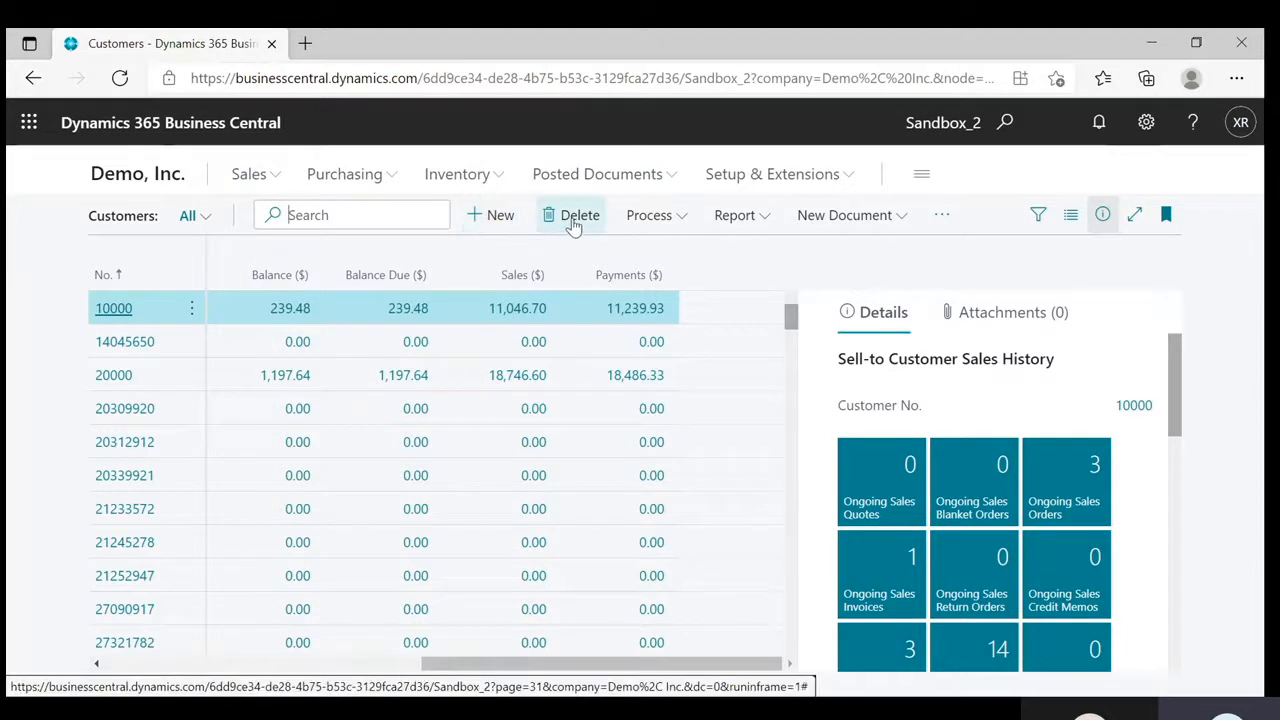
# Close the customer search and show the new document types available for The Cannon Group PLC.
pyautogui.click(689, 224)
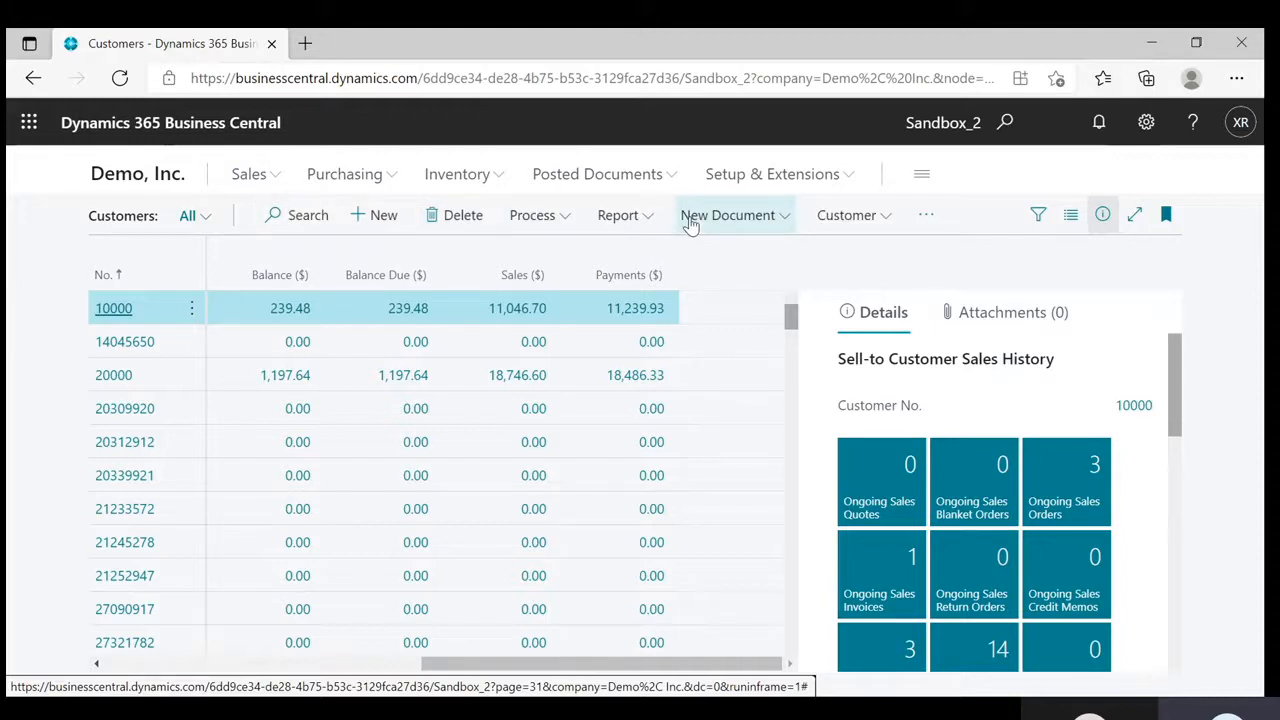
pyautogui.click(780, 218)
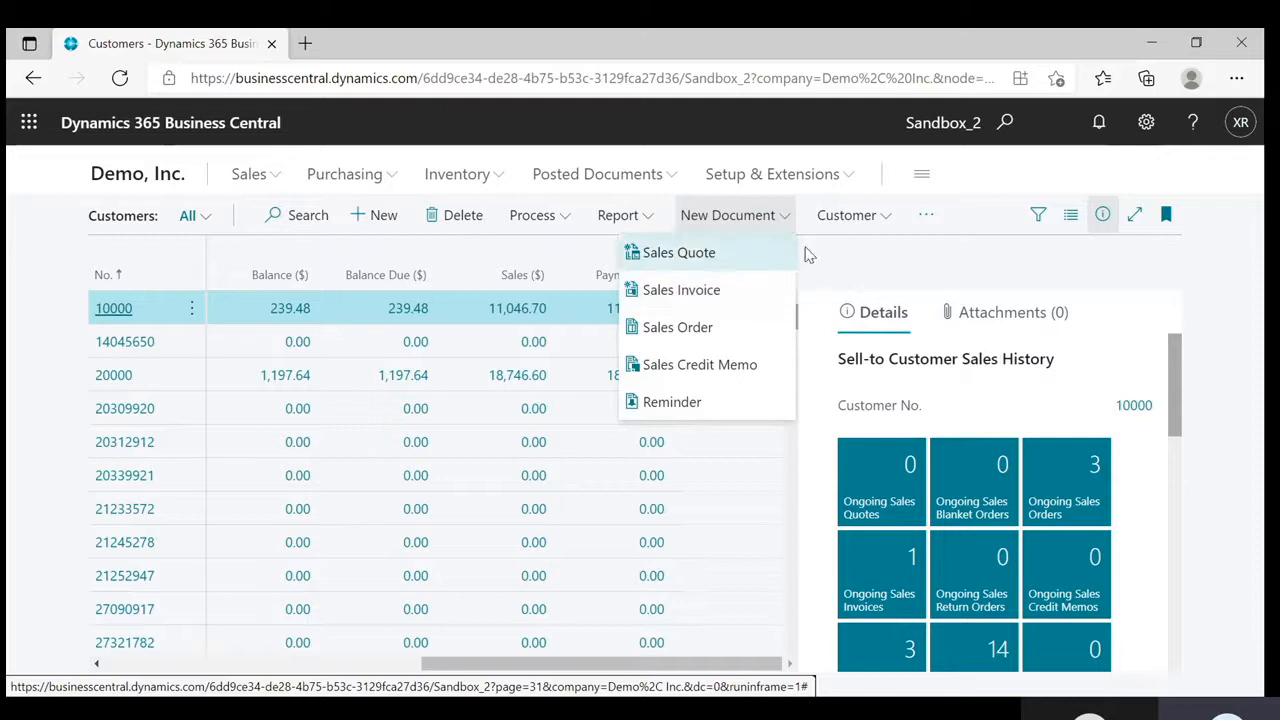
# Review the related actions for the selected customer and browse the fields available for filtering the Customers list.
pyautogui.click(885, 220)
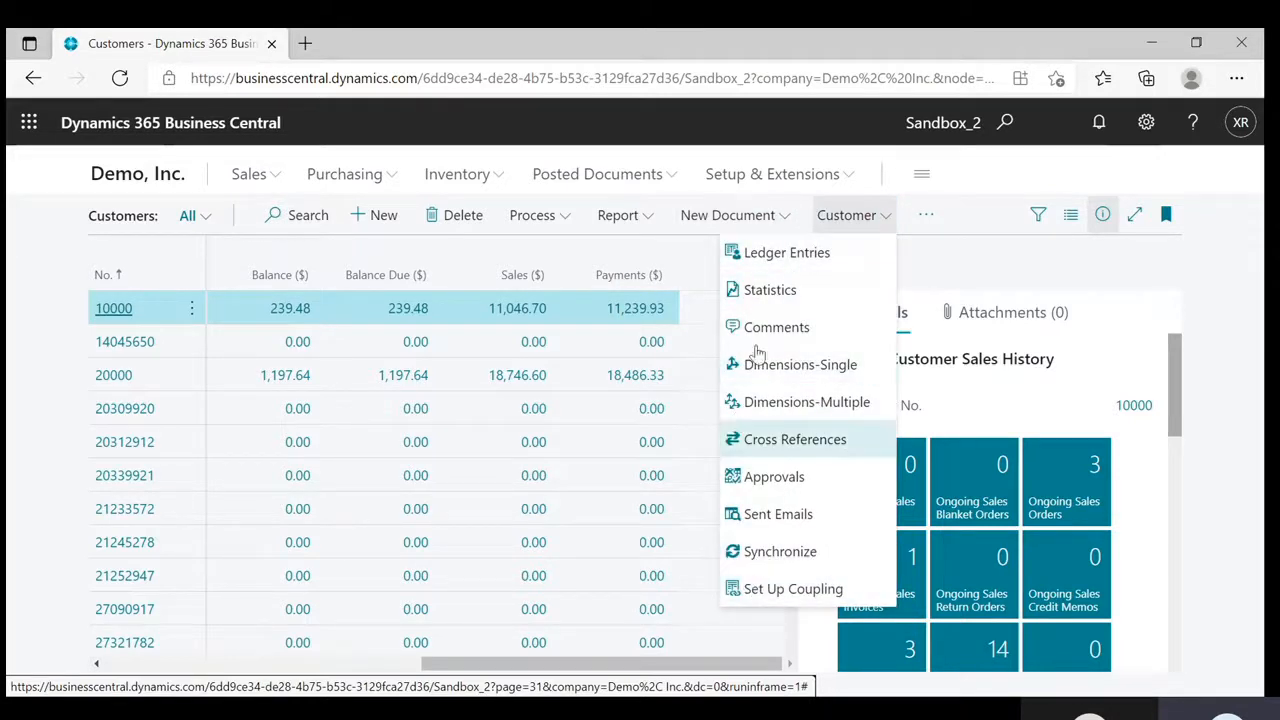
pyautogui.click(970, 275)
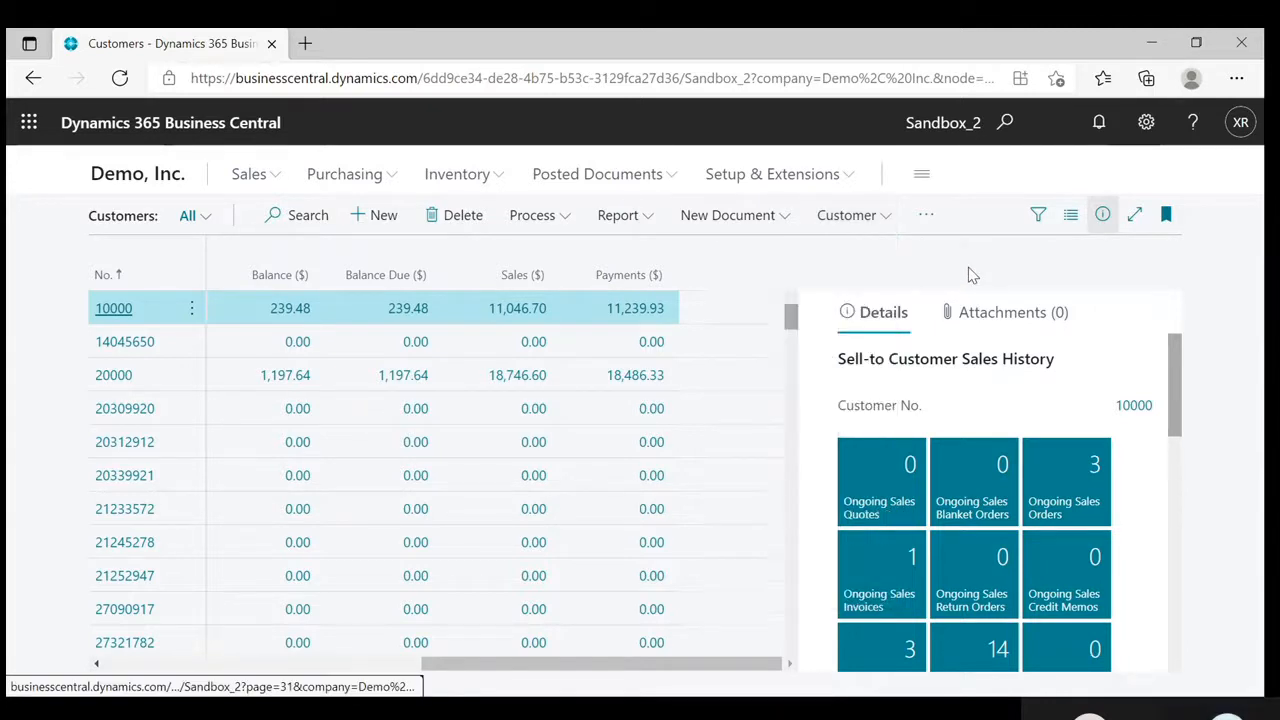
pyautogui.click(1037, 217)
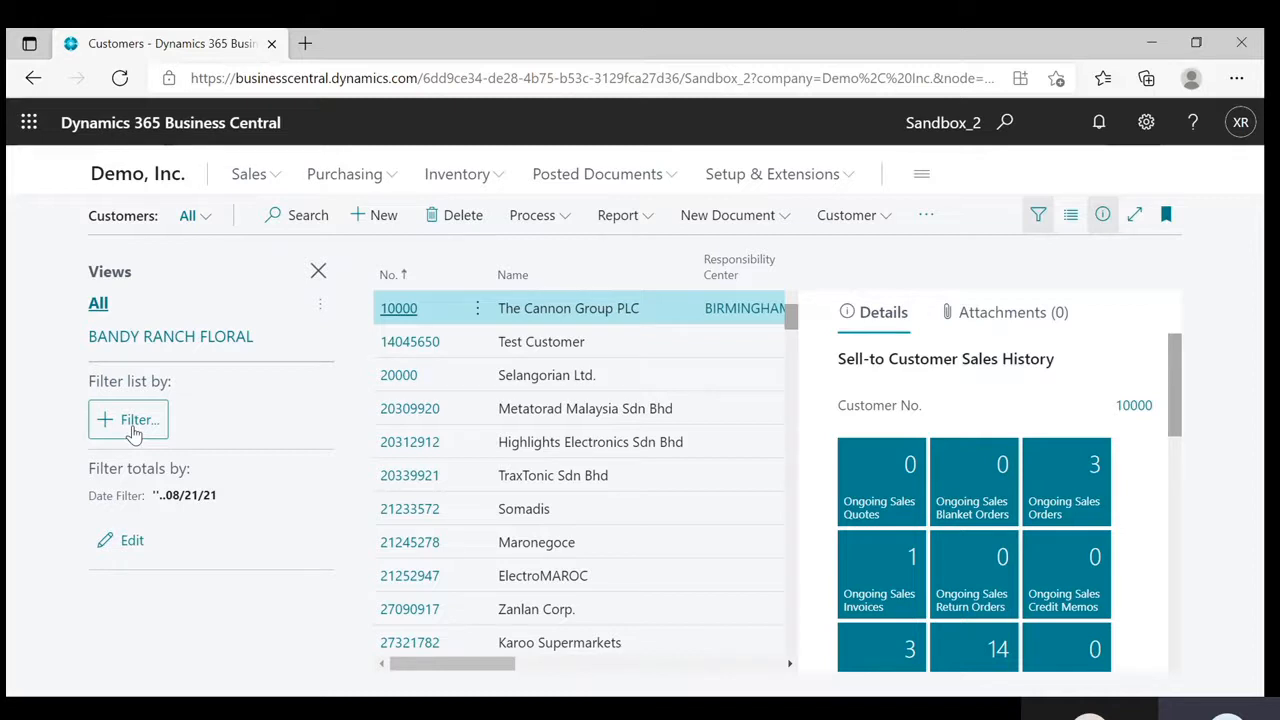
pyautogui.click(134, 421)
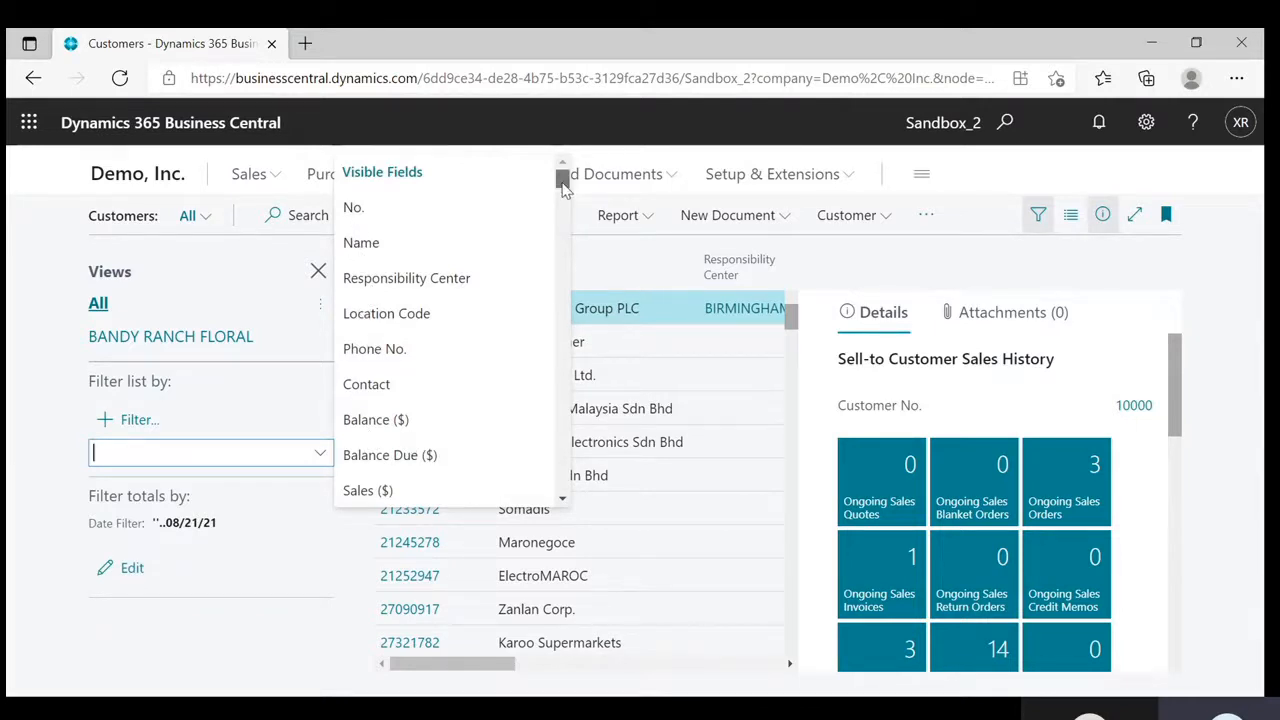
pyautogui.scroll(-6, 481, 291)
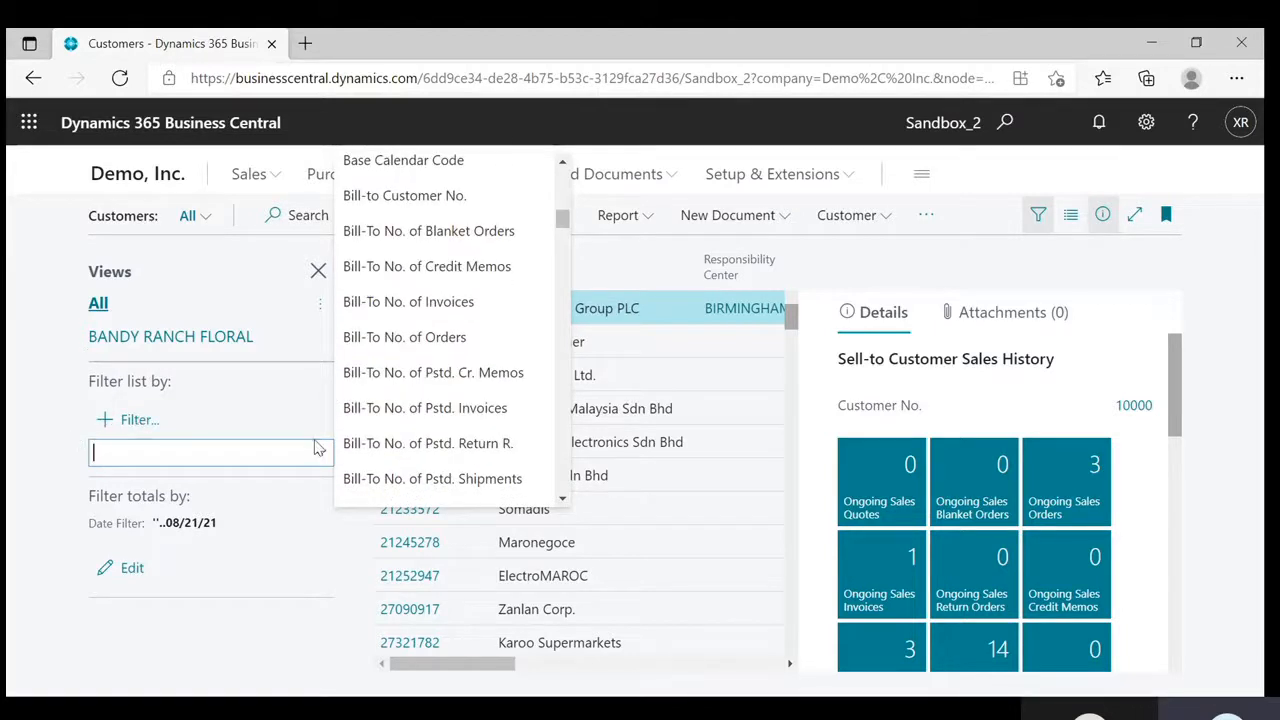
pyautogui.click(50, 385)
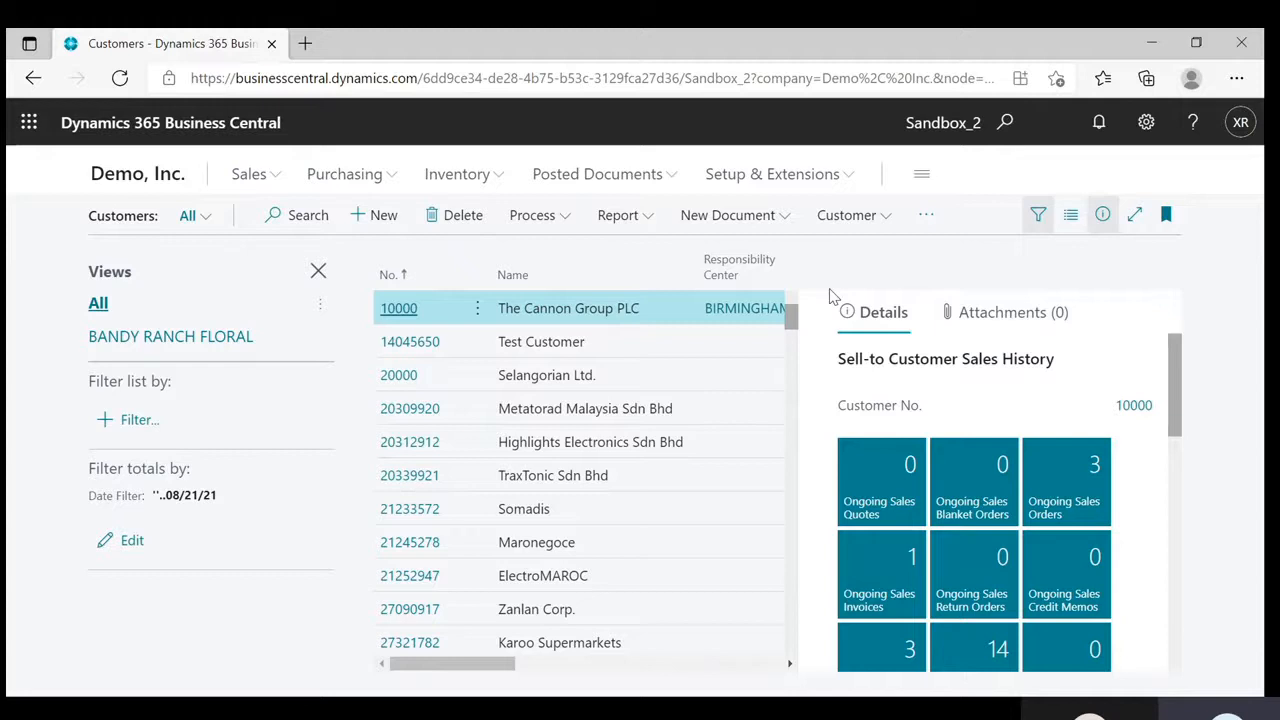
# Display the customers as tall tiles, browse them, and close the filter pane.
pyautogui.click(1070, 220)
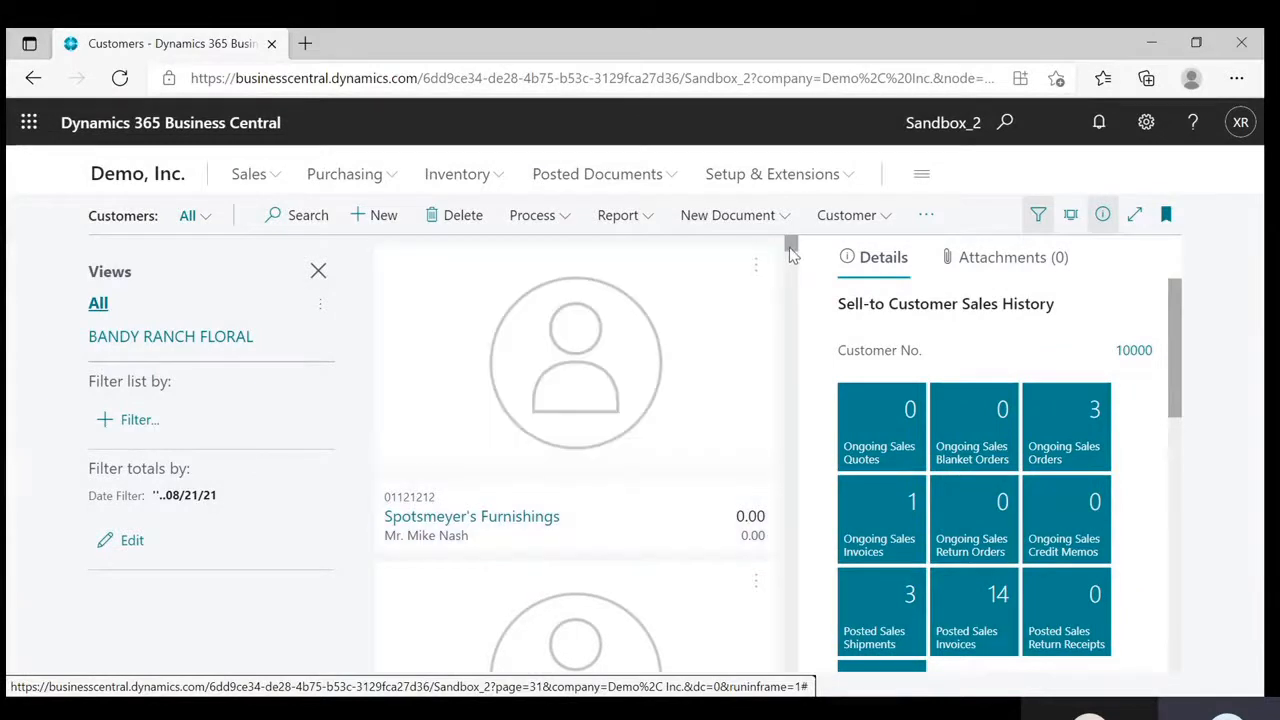
pyautogui.moveTo(789, 247); pyautogui.dragTo(789, 279)
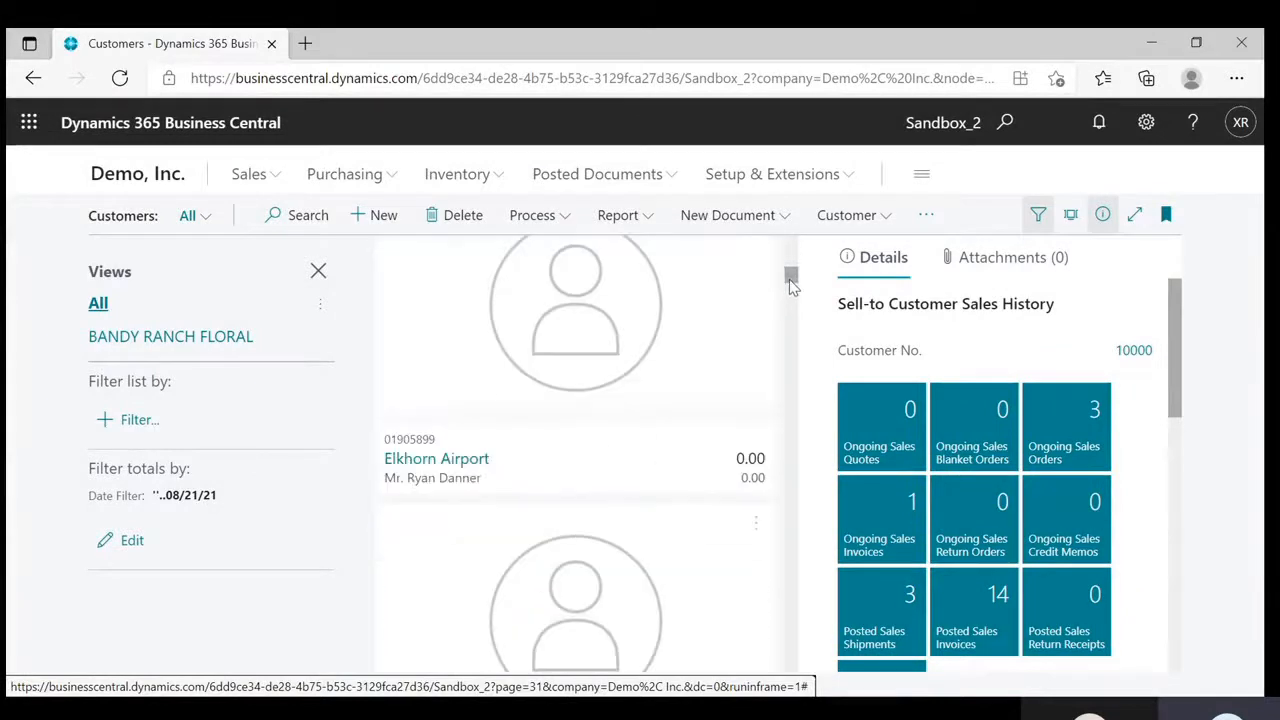
pyautogui.click(318, 273)
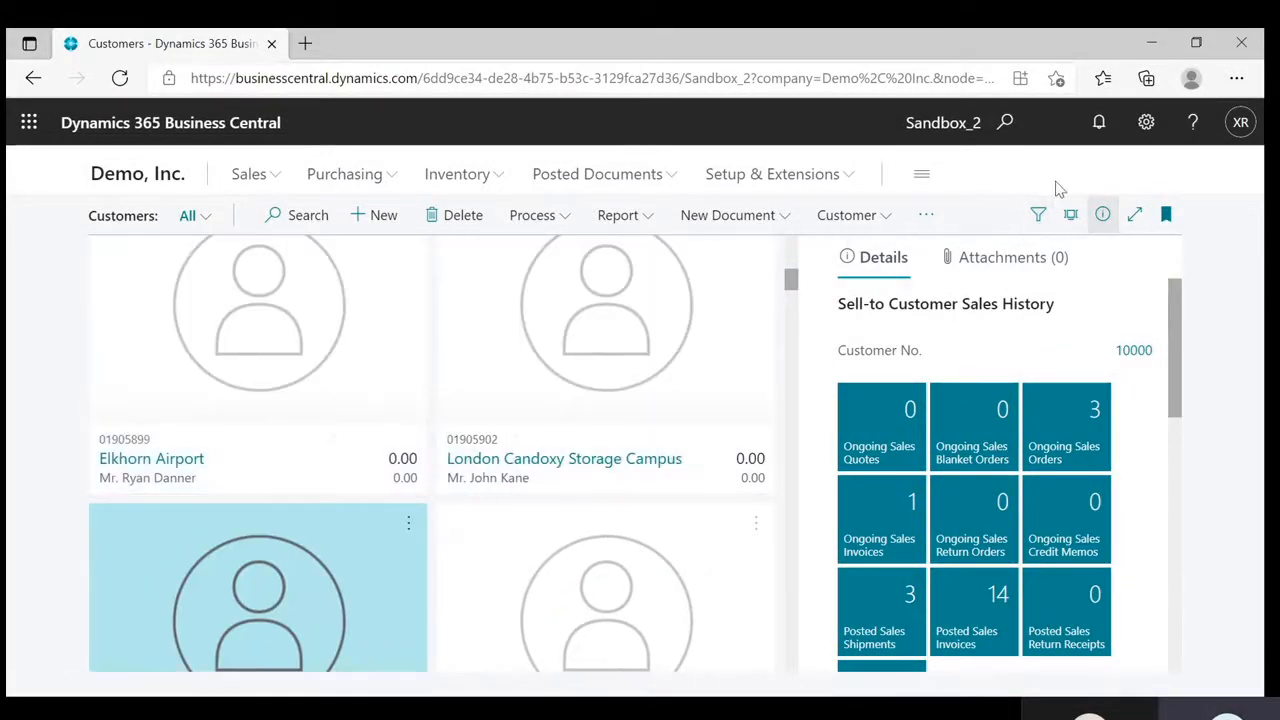
# Switch the Customers page to the Tiles layout, browse the tiles, and return to the List layout.
pyautogui.click(1070, 214)
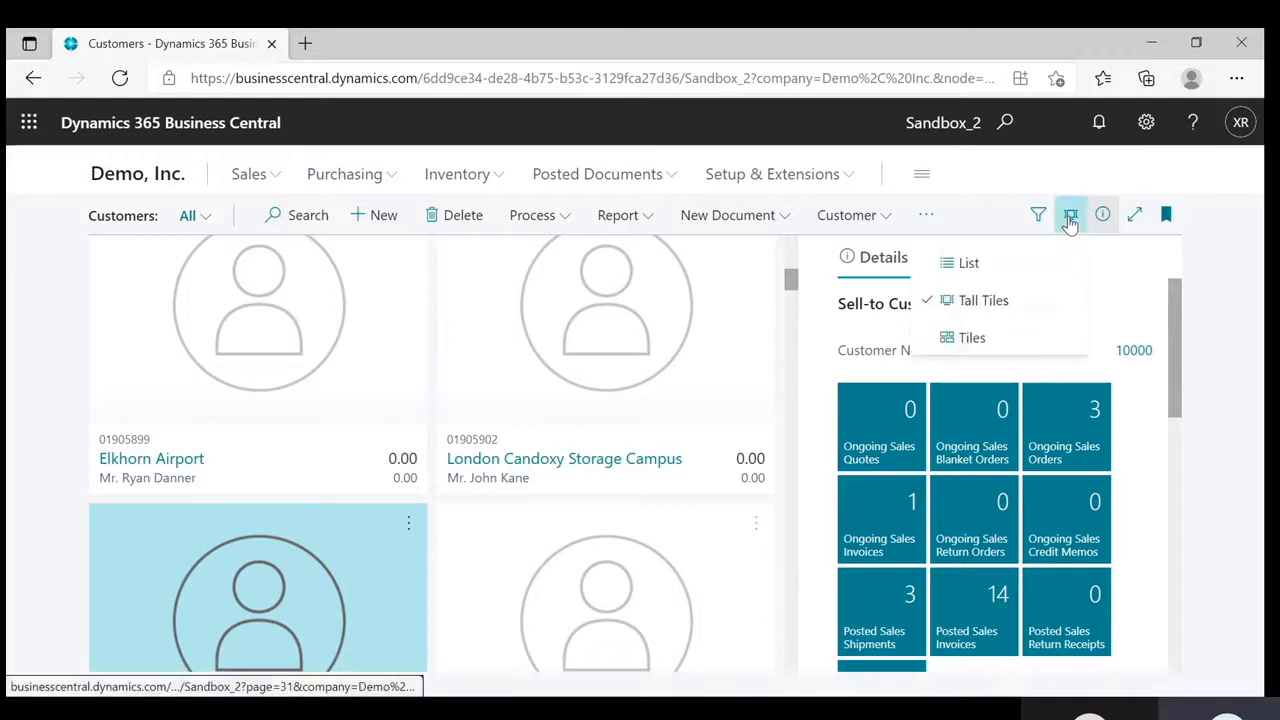
pyautogui.click(970, 338)
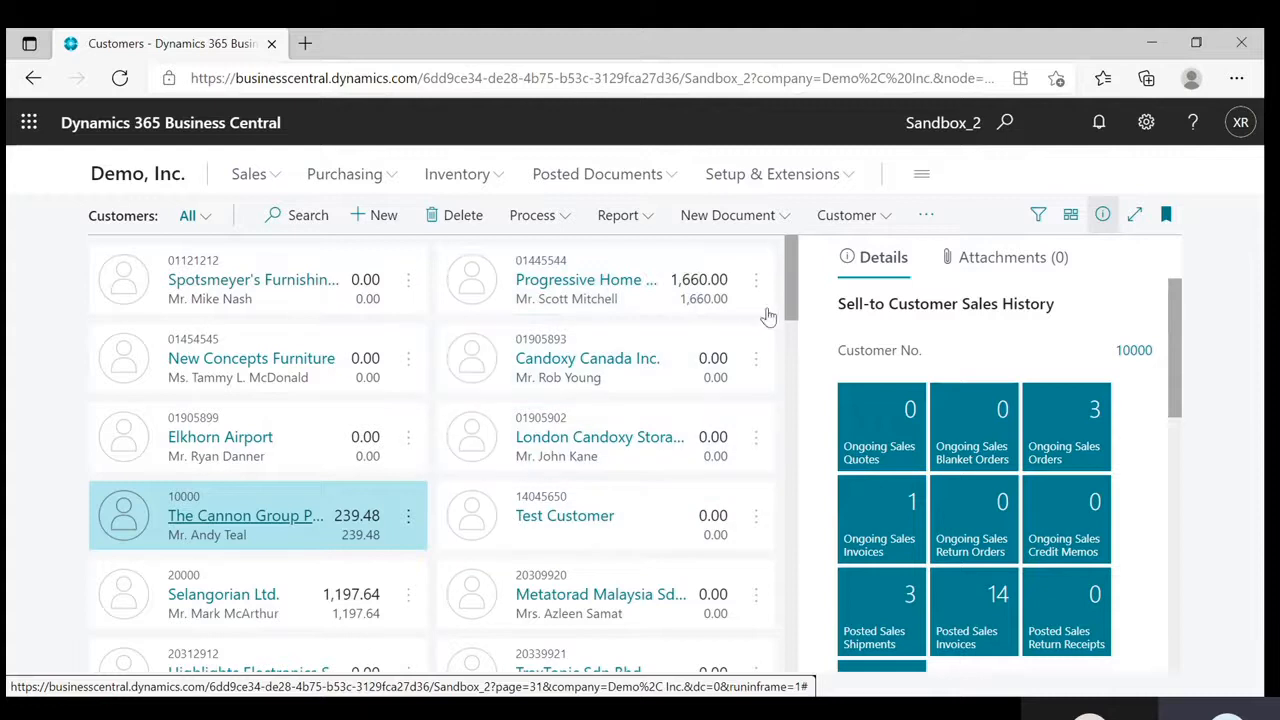
pyautogui.moveTo(792, 282); pyautogui.dragTo(790, 306)
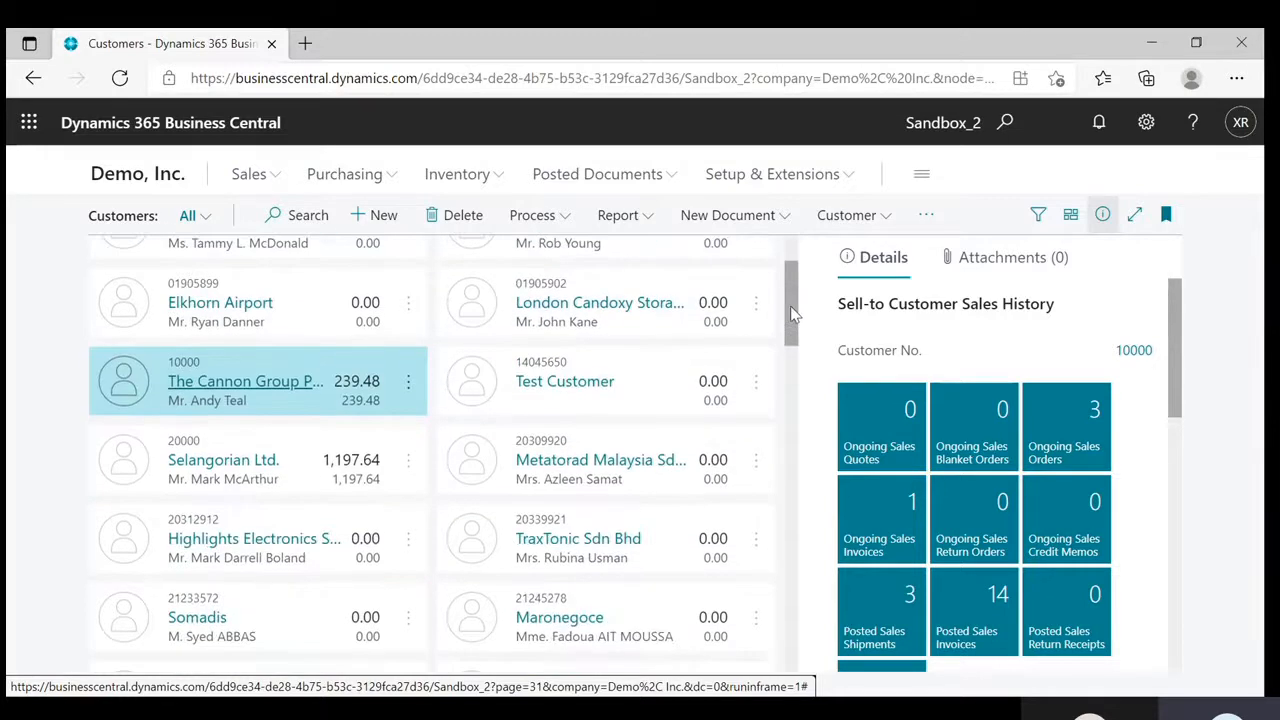
pyautogui.click(1071, 215)
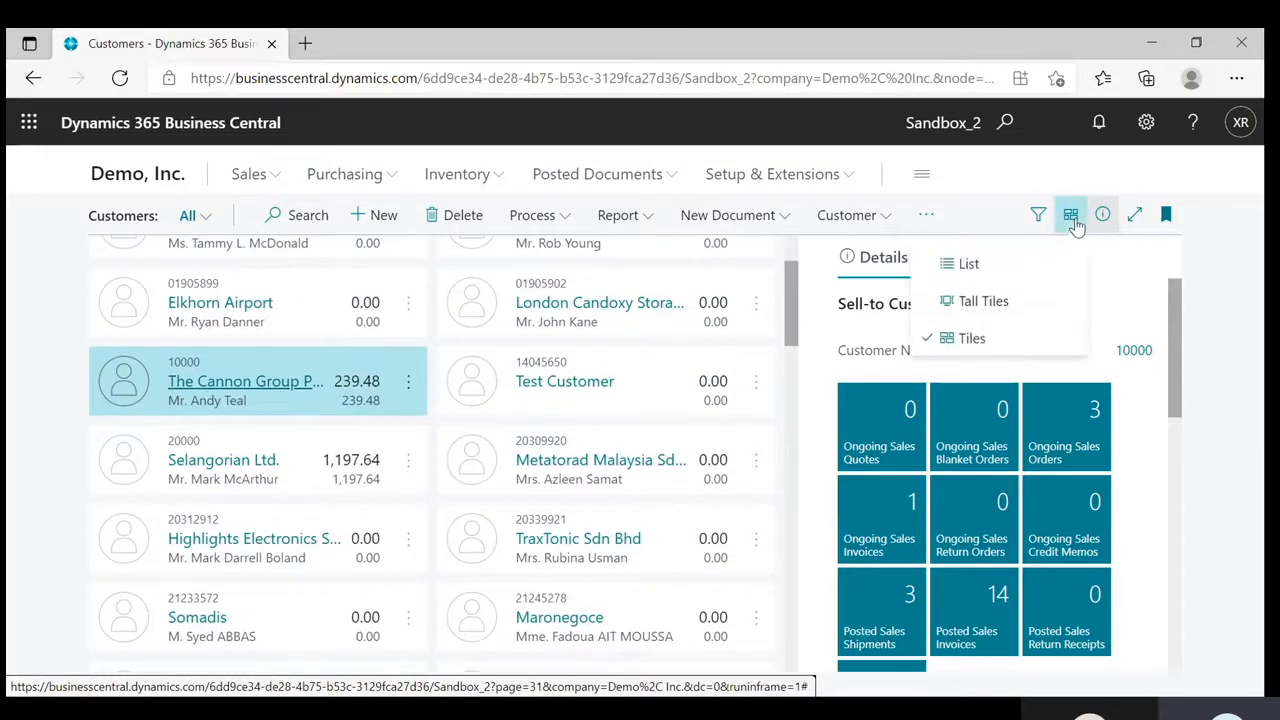
pyautogui.click(968, 264)
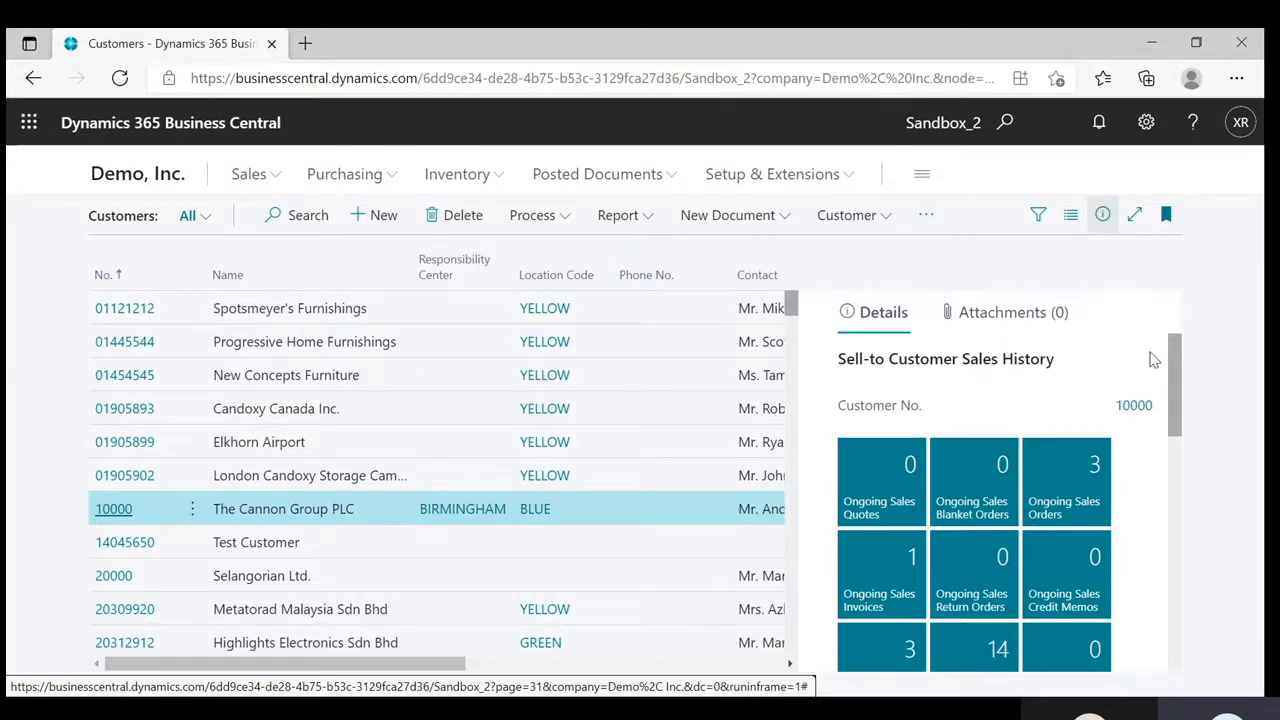
# Compare the sell-to sales history of New Concepts Furniture, London Candoxy Storage Campus, Elkhorn Airport and Spotsmeyer's Furnishings.
pyautogui.moveTo(1173, 367); pyautogui.dragTo(1173, 375)
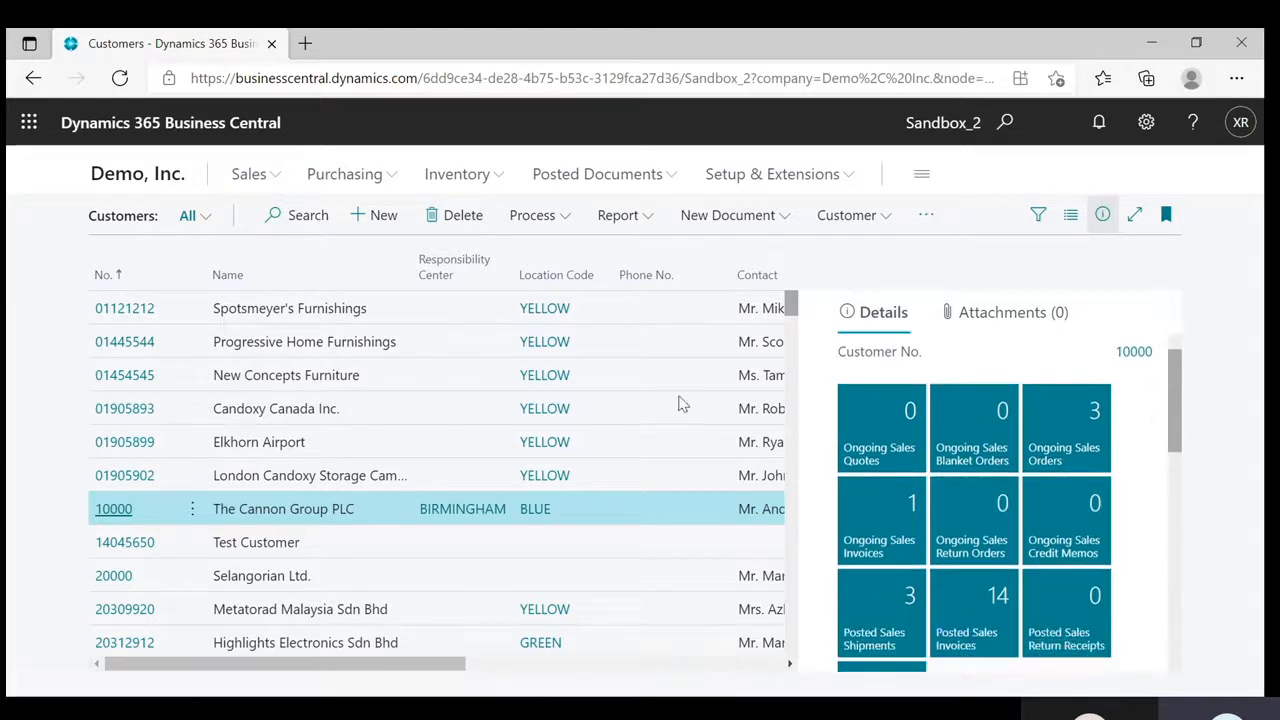
pyautogui.click(355, 376)
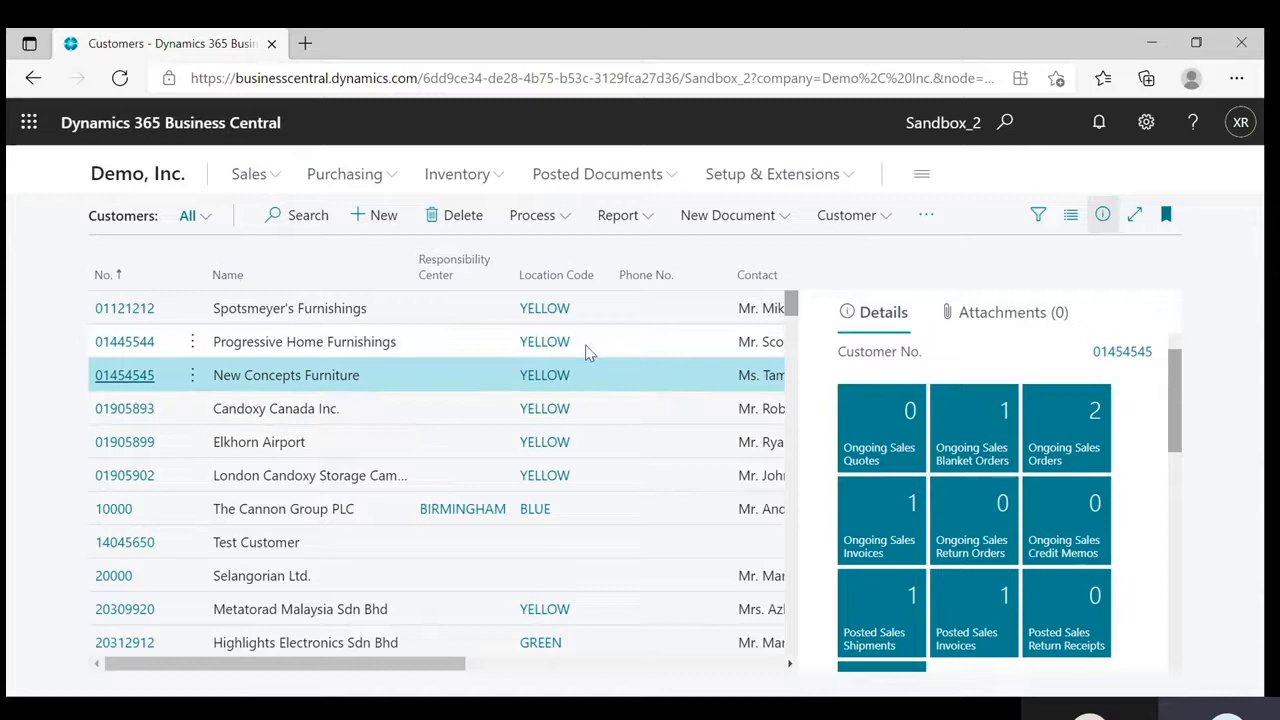
pyautogui.click(341, 488)
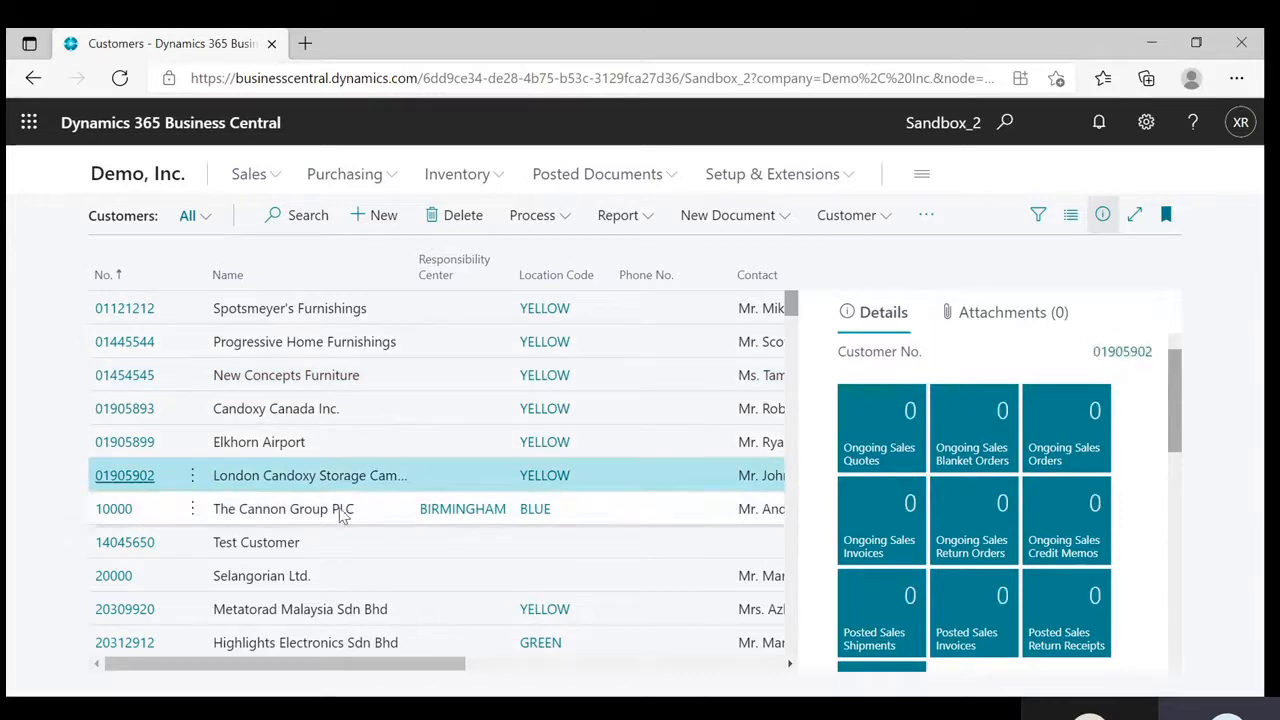
pyautogui.click(302, 374)
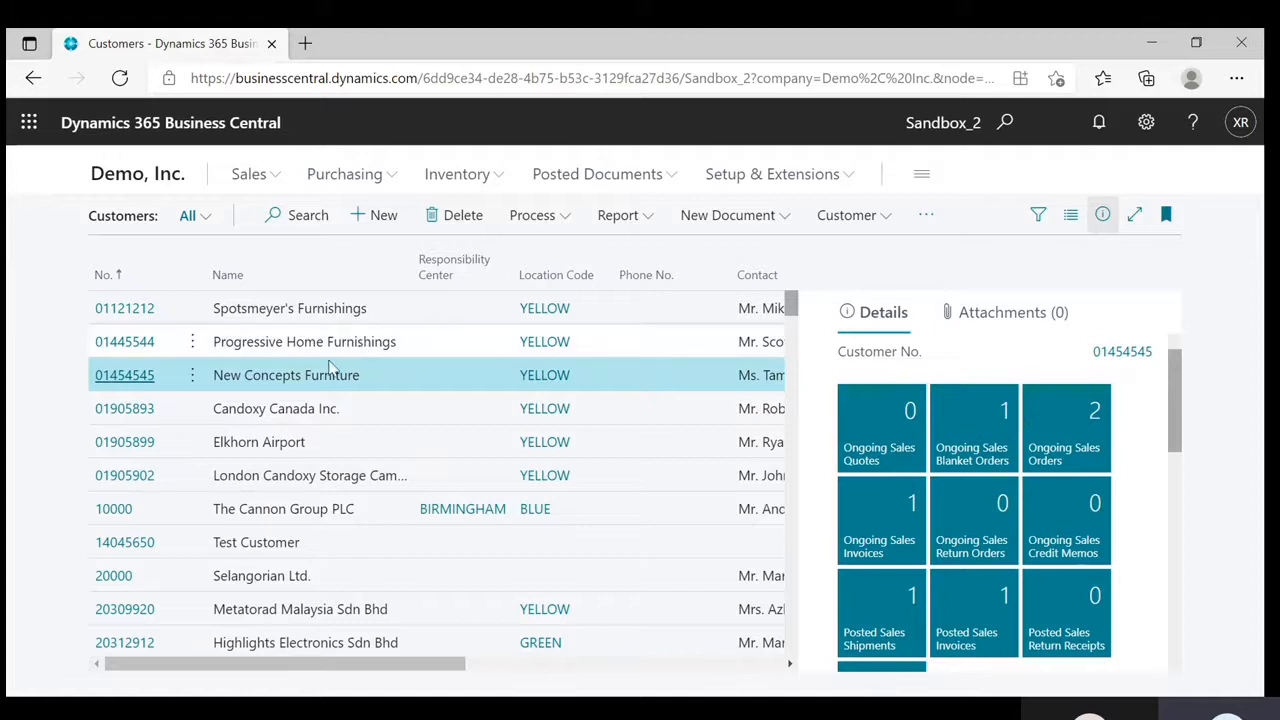
pyautogui.click(306, 446)
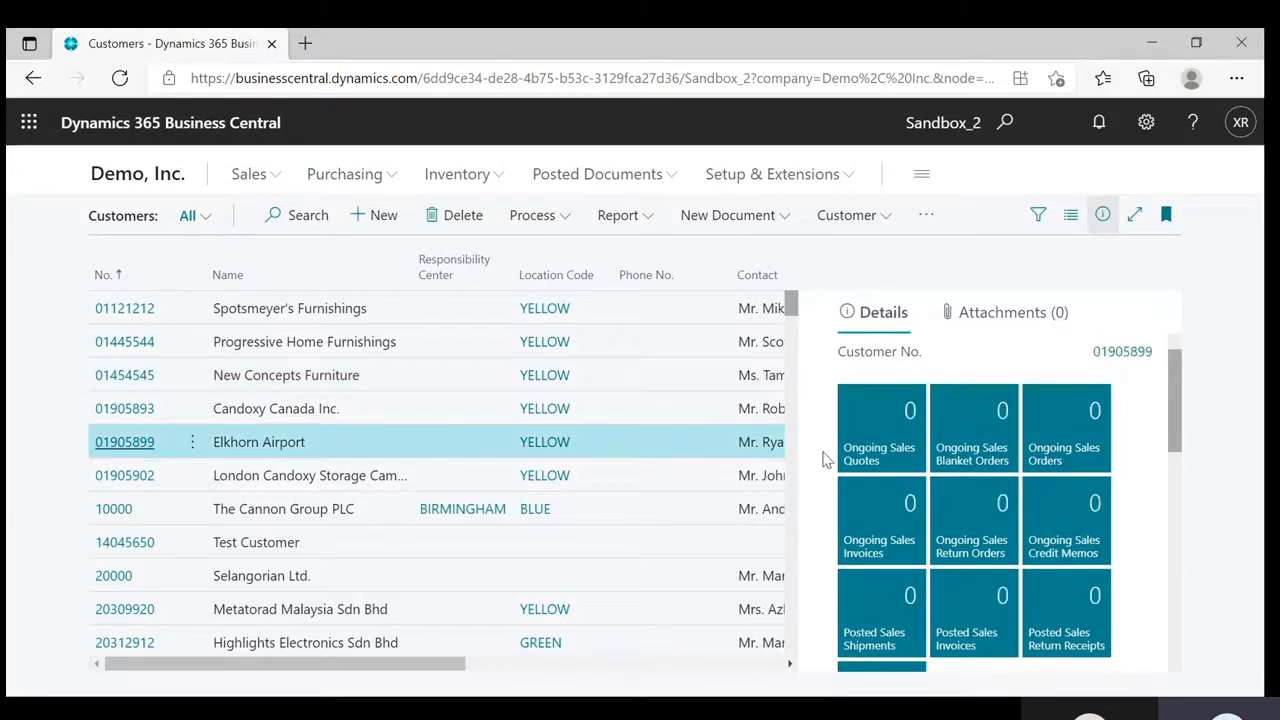
pyautogui.click(336, 320)
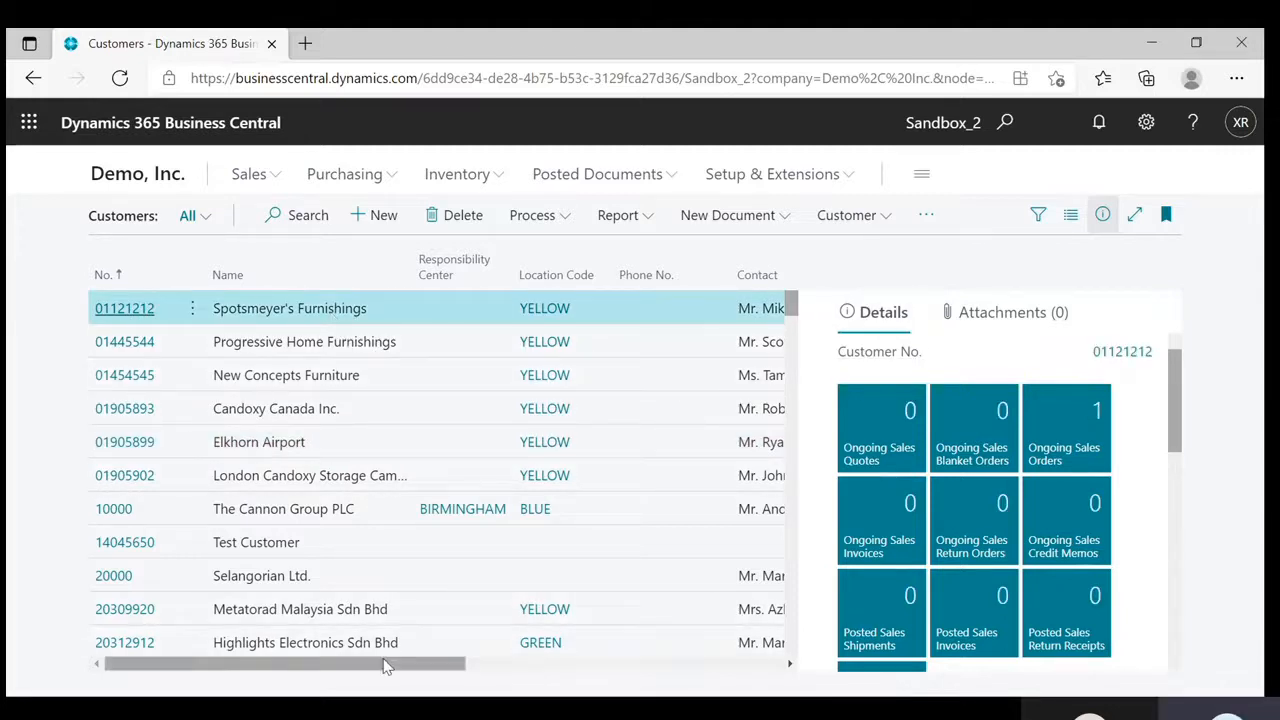
# Check the contact and balance columns, open the Progressive Home Furnishings customer card, and return to the Customers list.
pyautogui.moveTo(388, 674); pyautogui.dragTo(598, 669)
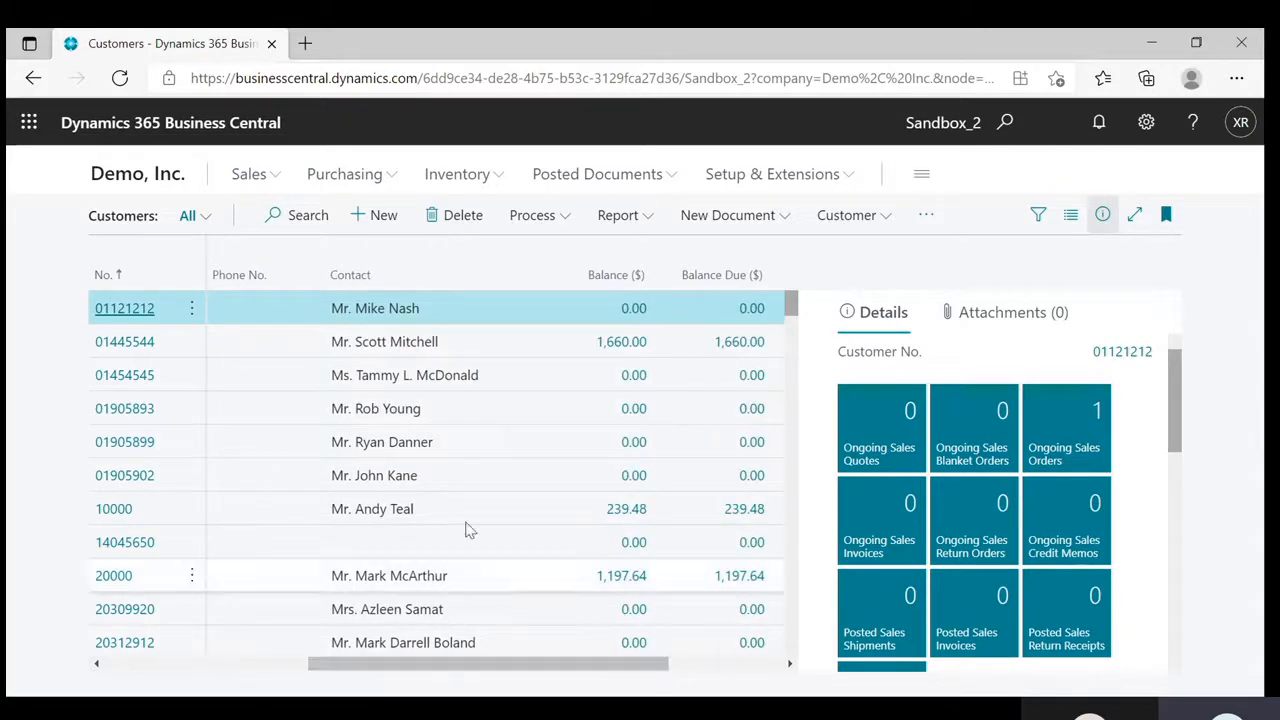
pyautogui.click(132, 350)
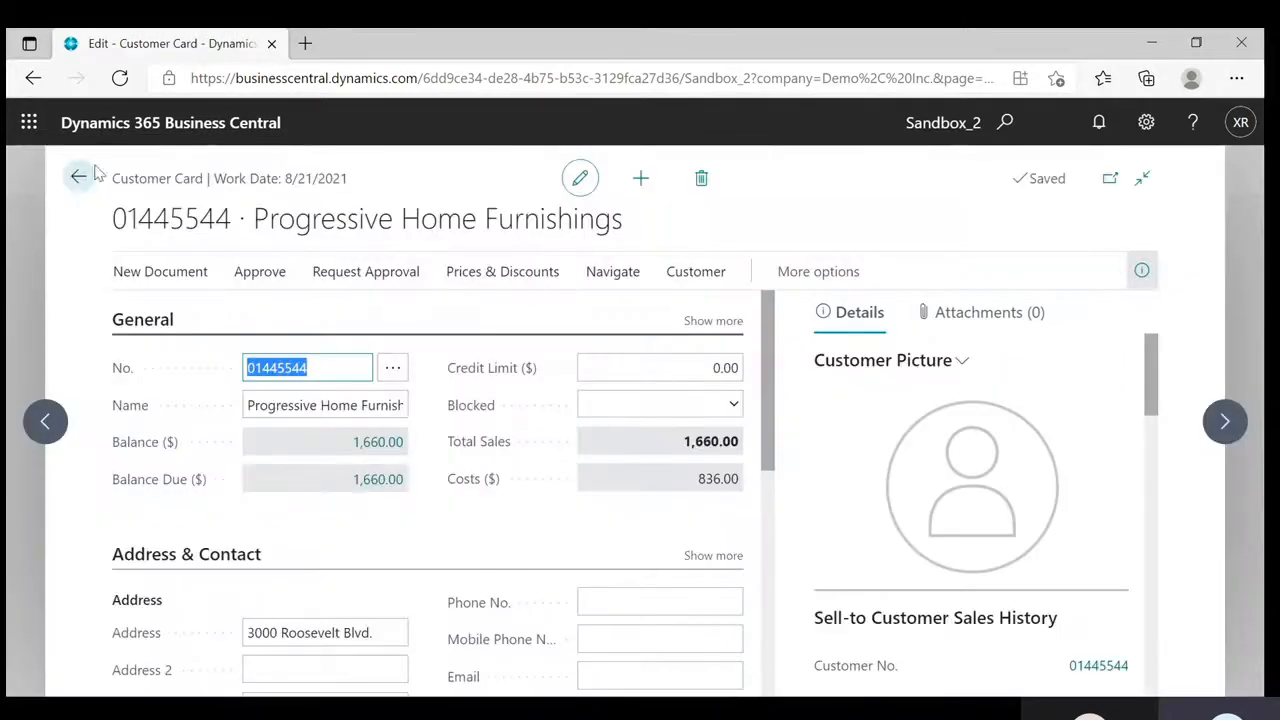
pyautogui.click(80, 177)
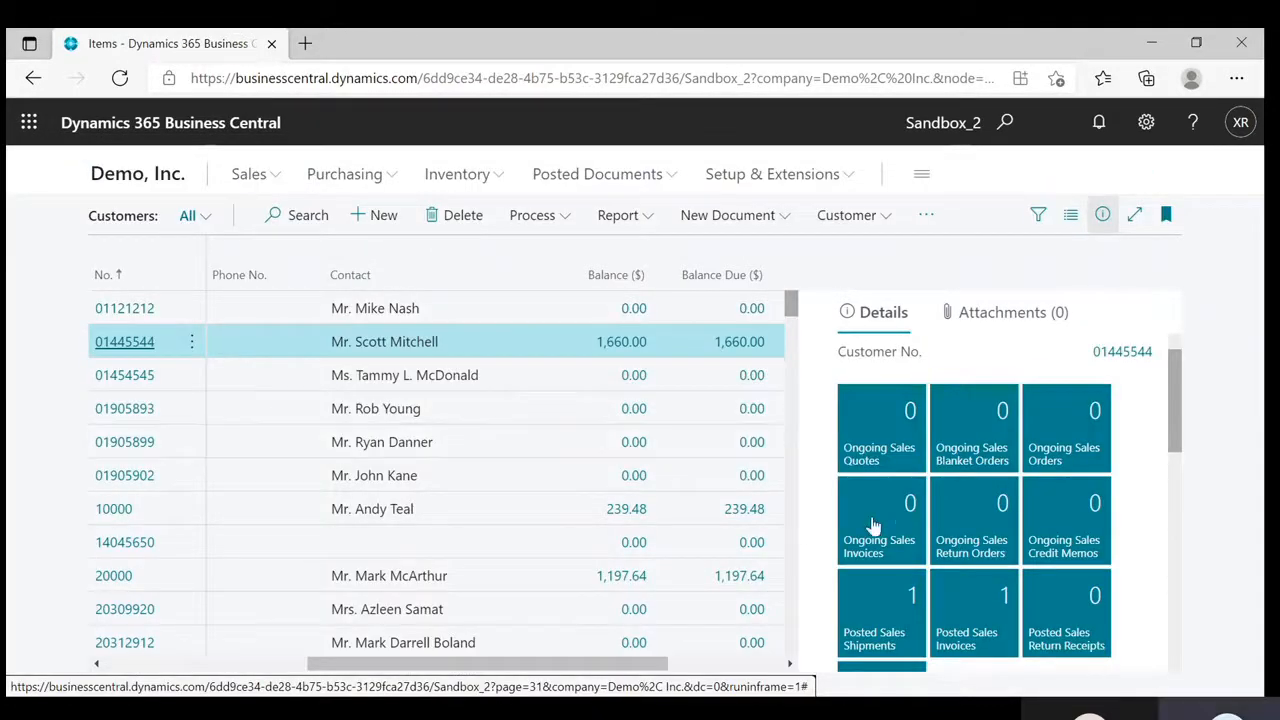
# Review Progressive Home Furnishings' sales history and customer statistics, from balance and outstanding sales to payments and overdue amounts.
pyautogui.scroll(-2, 1172, 395)
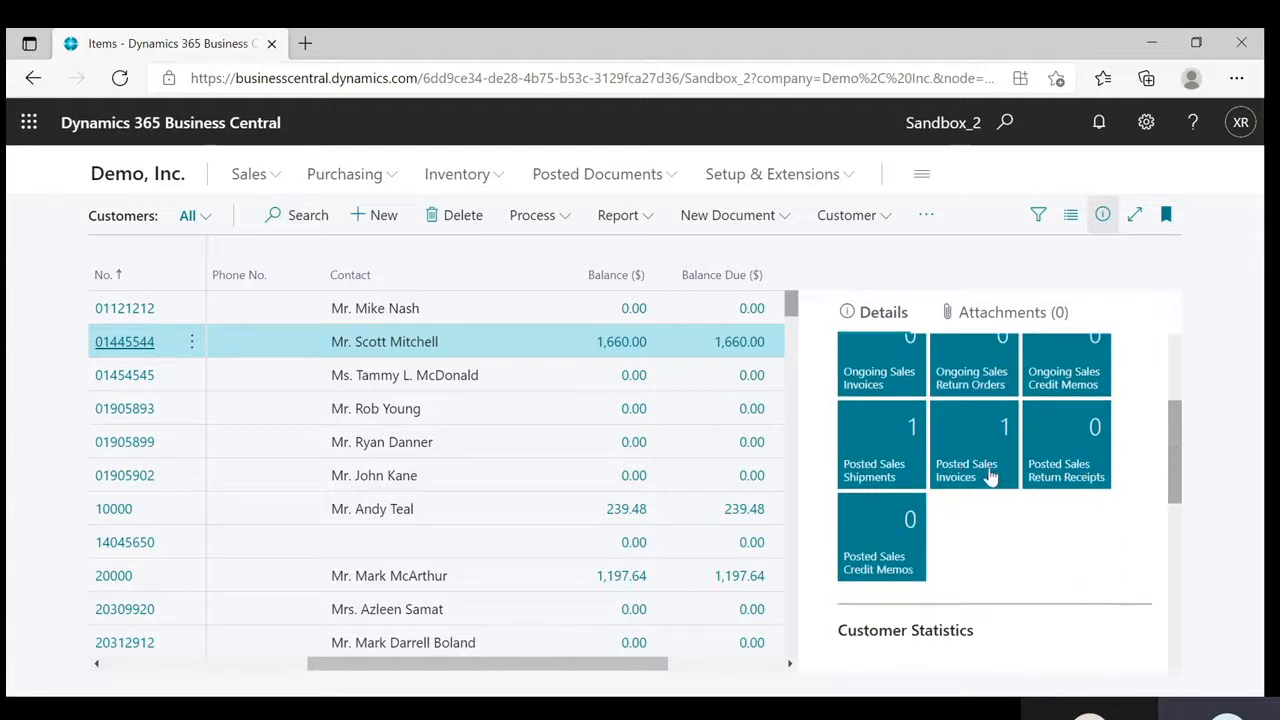
pyautogui.moveTo(1175, 448); pyautogui.dragTo(1185, 511)
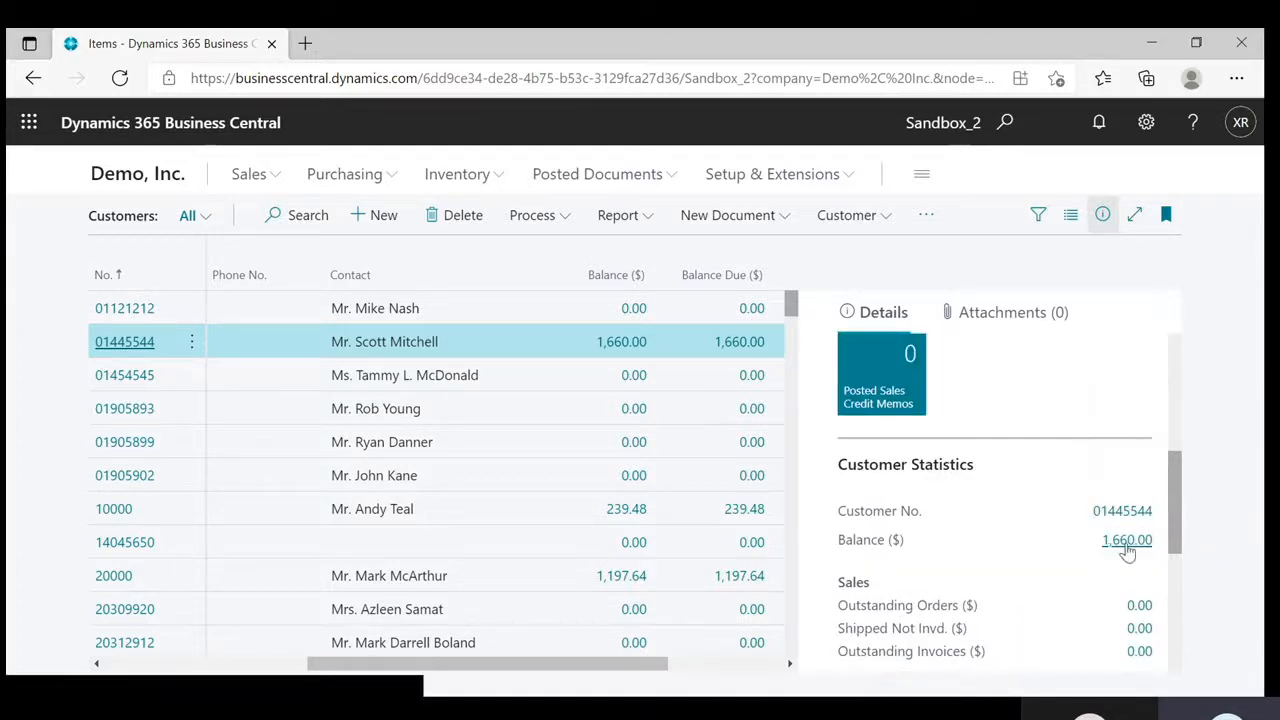
pyautogui.moveTo(1175, 490); pyautogui.dragTo(1173, 535)
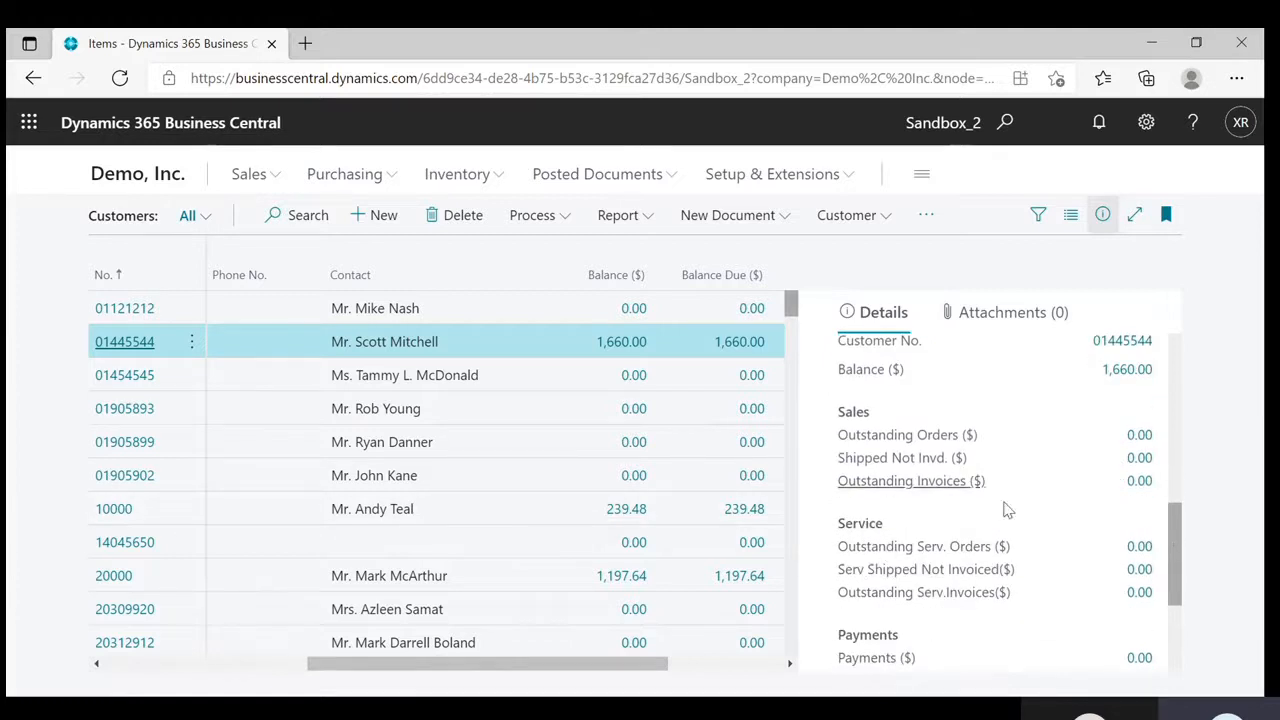
pyautogui.moveTo(1175, 530); pyautogui.dragTo(1175, 575)
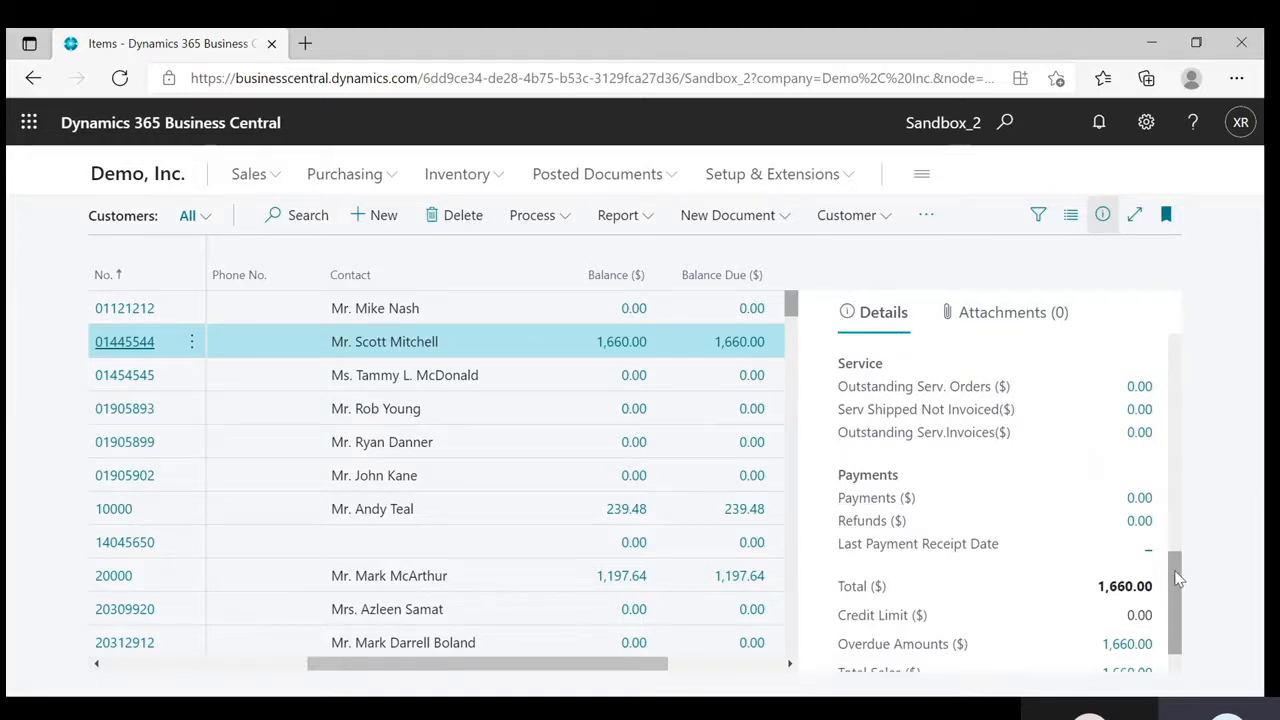
pyautogui.moveTo(1178, 578); pyautogui.dragTo(1178, 595)
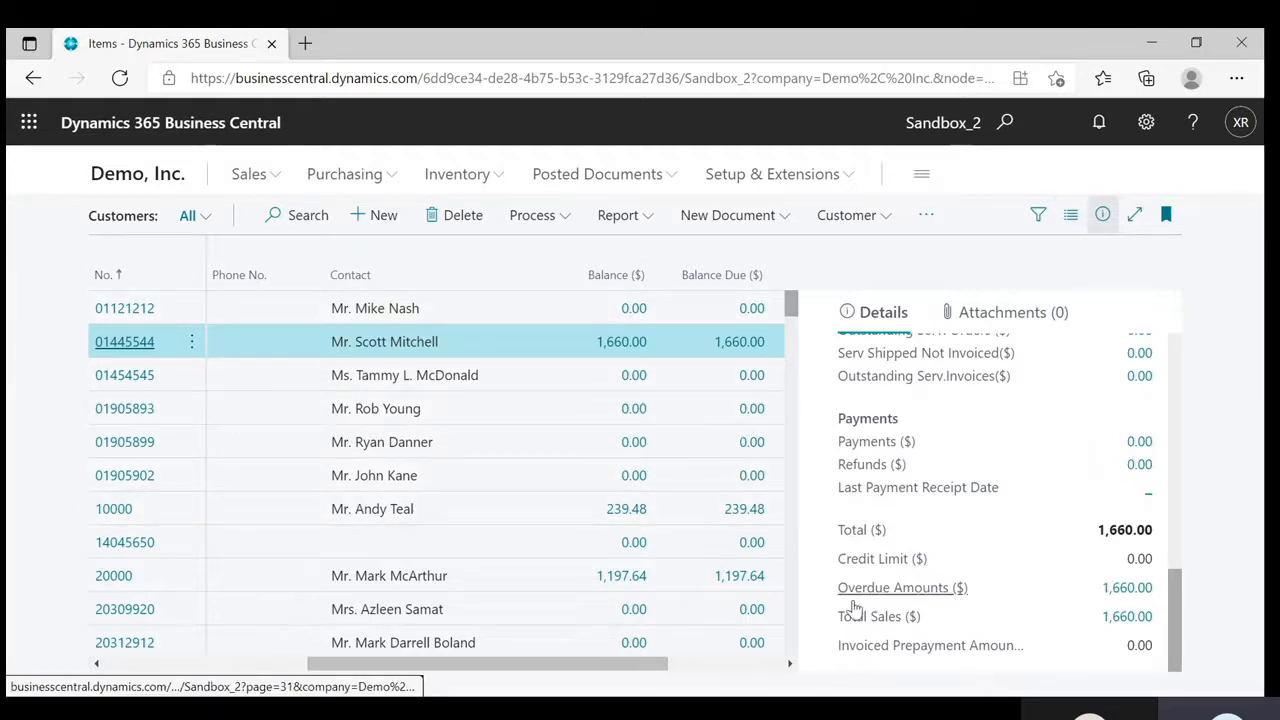
# Drill into Progressive Home Furnishings' overdue amount to view its ledger entries, and return to the sales history tiles.
pyautogui.click(1133, 587)
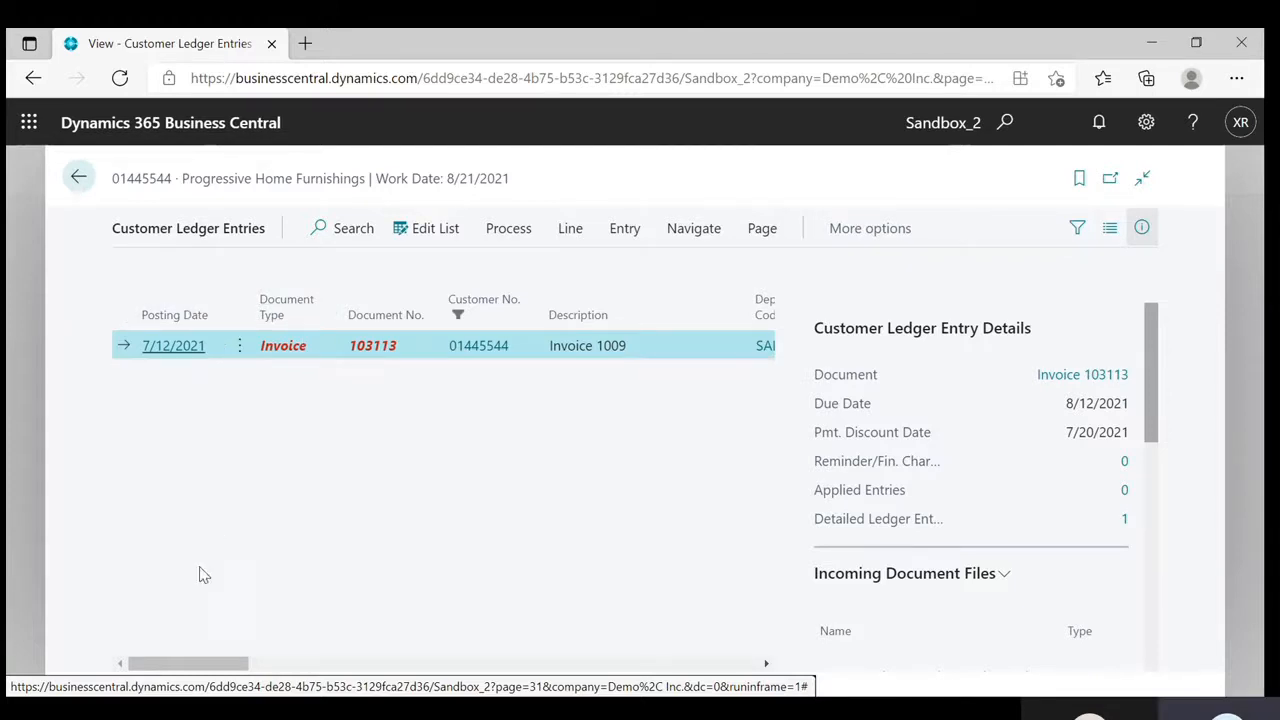
pyautogui.click(78, 180)
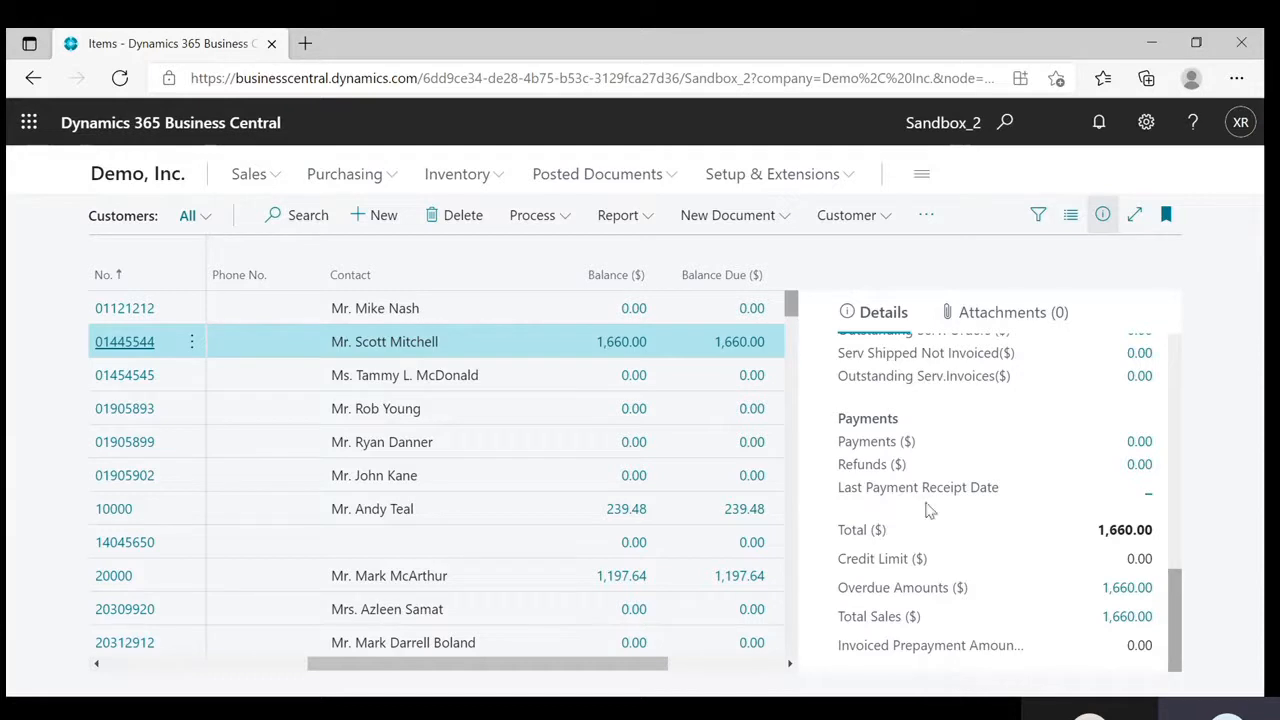
pyautogui.moveTo(1175, 613); pyautogui.dragTo(1157, 407)
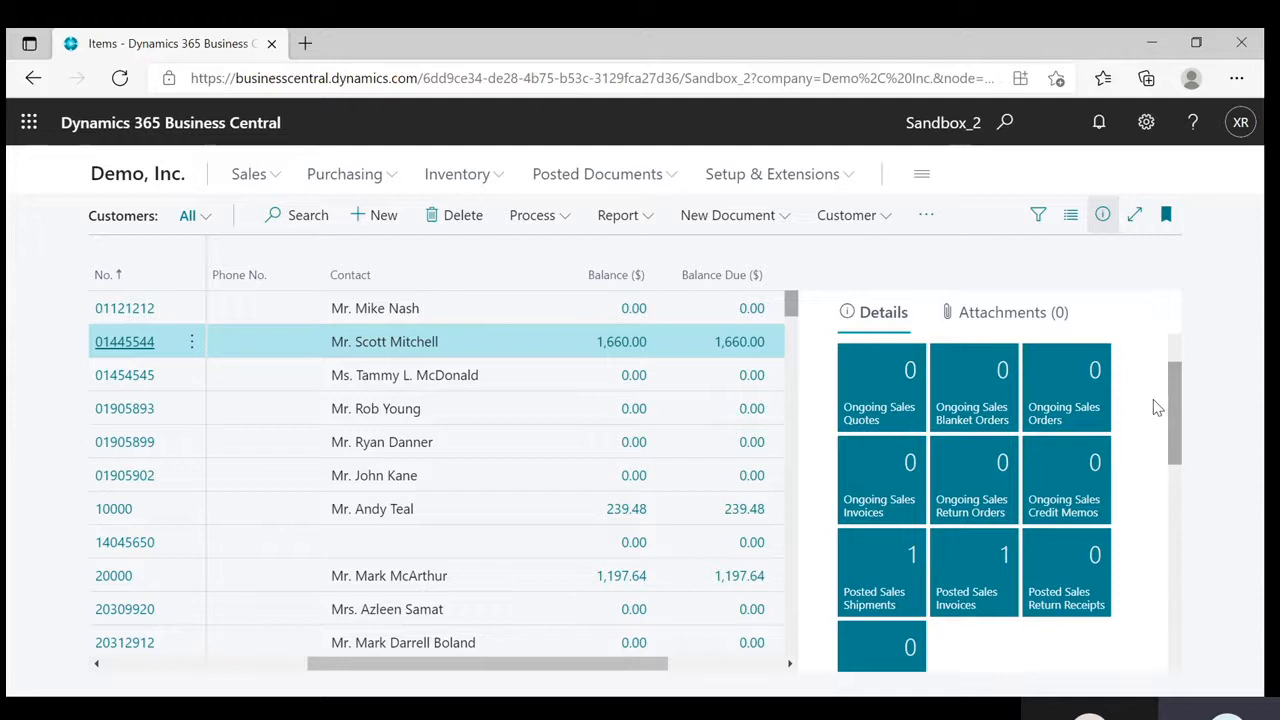
# Open the Progressive Home Furnishings customer card and review its price and discount, navigation and customer actions.
pyautogui.click(110, 340)
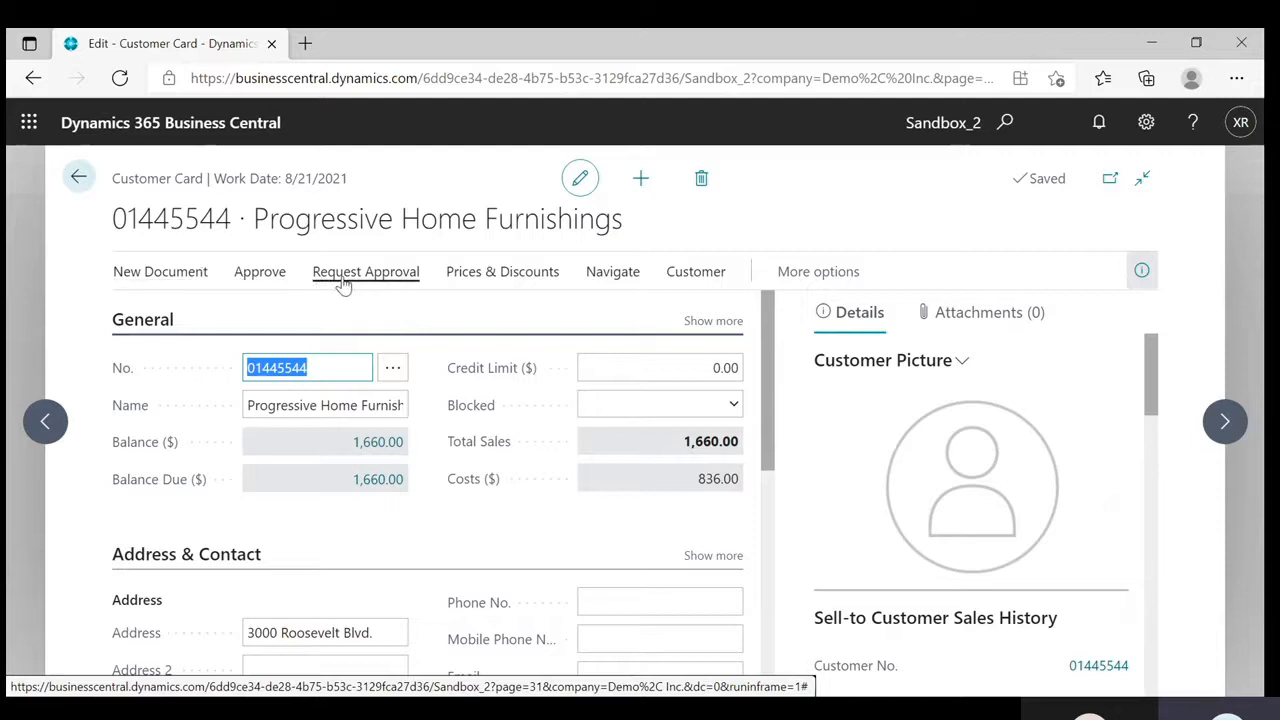
pyautogui.click(466, 278)
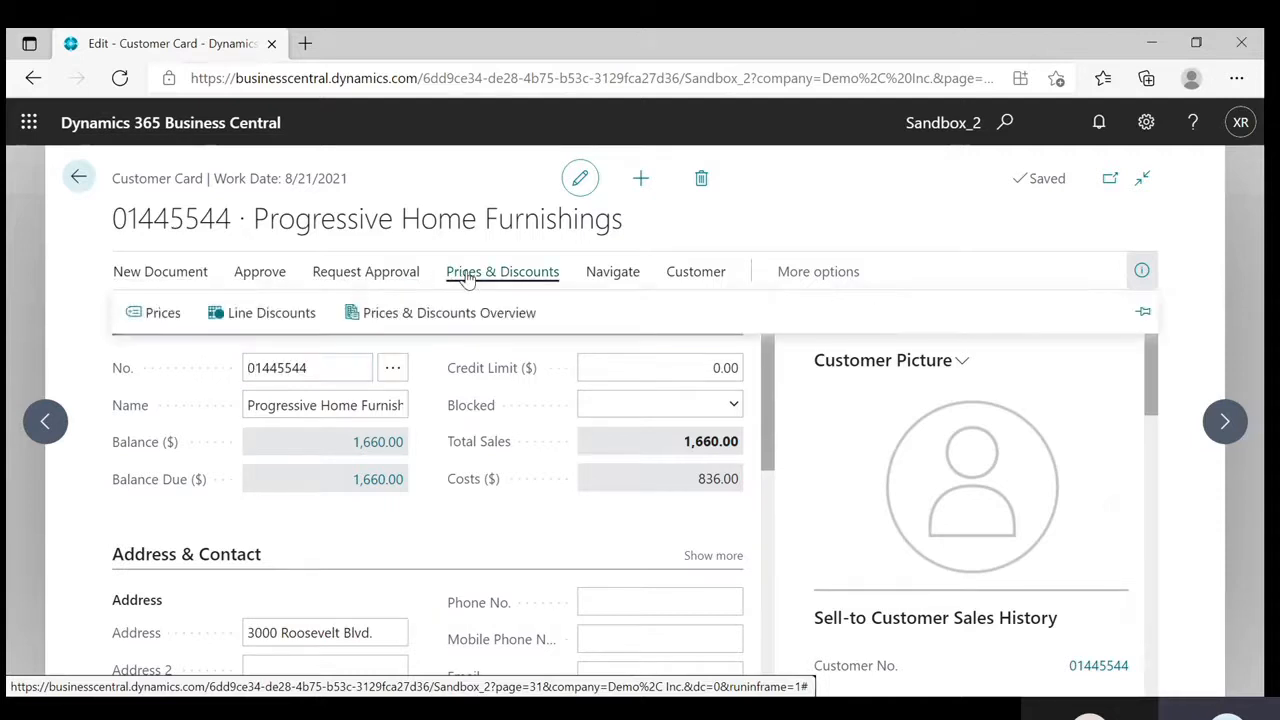
pyautogui.click(617, 276)
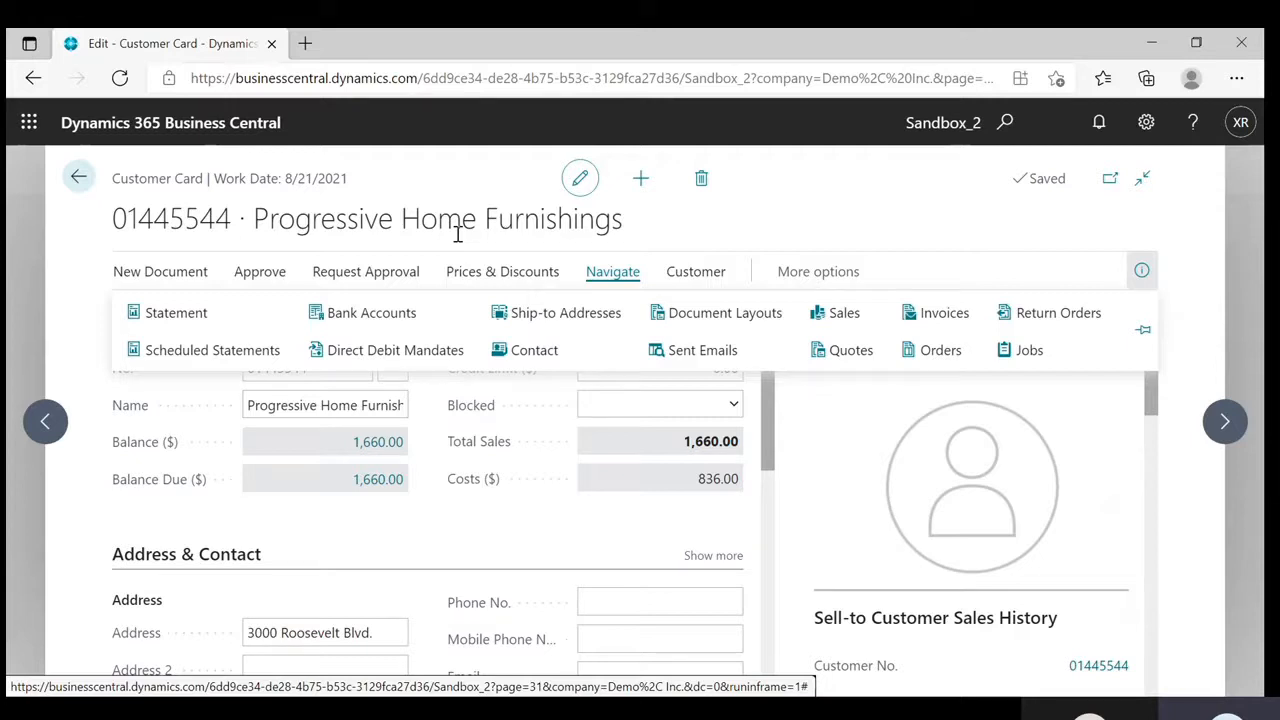
pyautogui.click(696, 276)
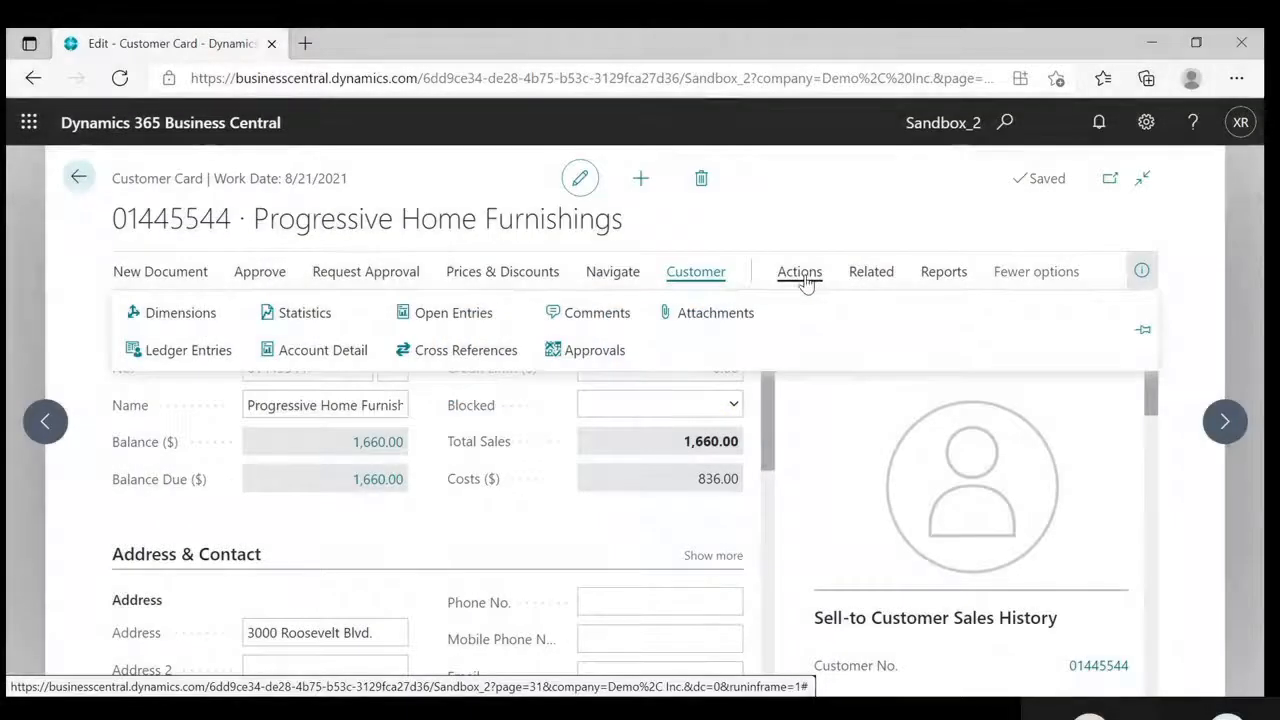
# Review the additional actions and related-record groups available on the Progressive Home Furnishings customer card.
pyautogui.click(806, 279)
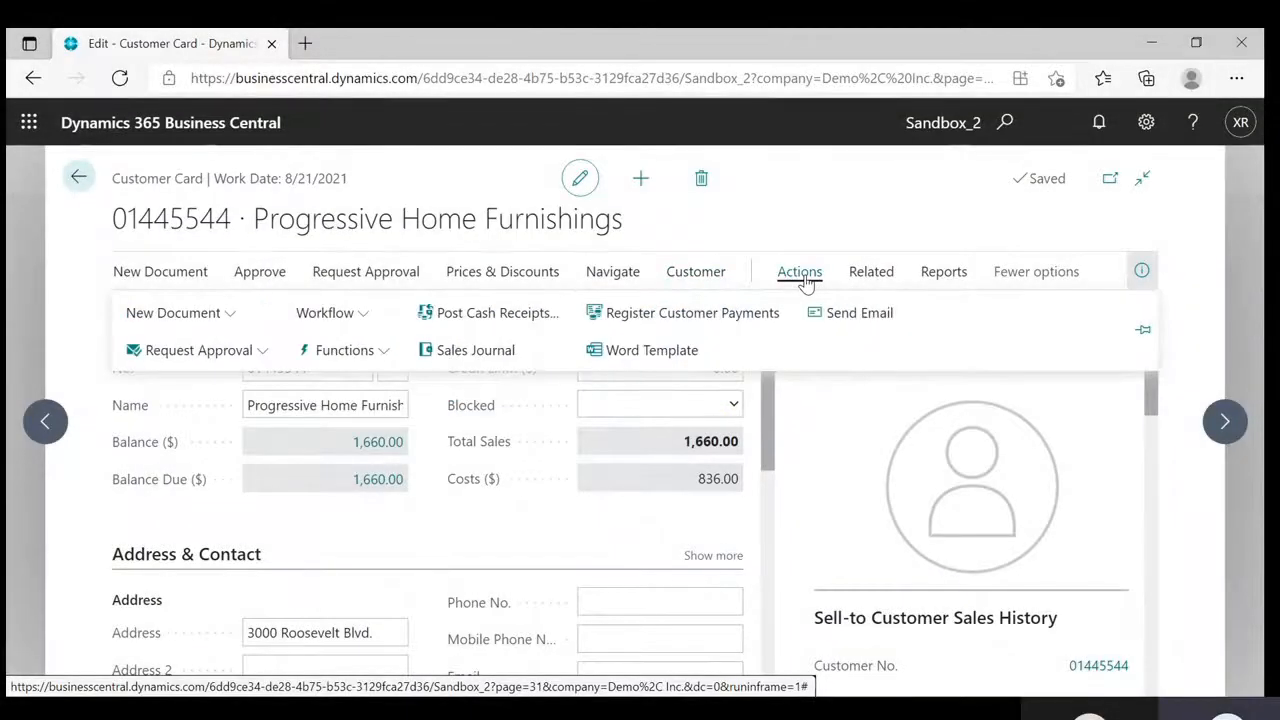
pyautogui.click(860, 281)
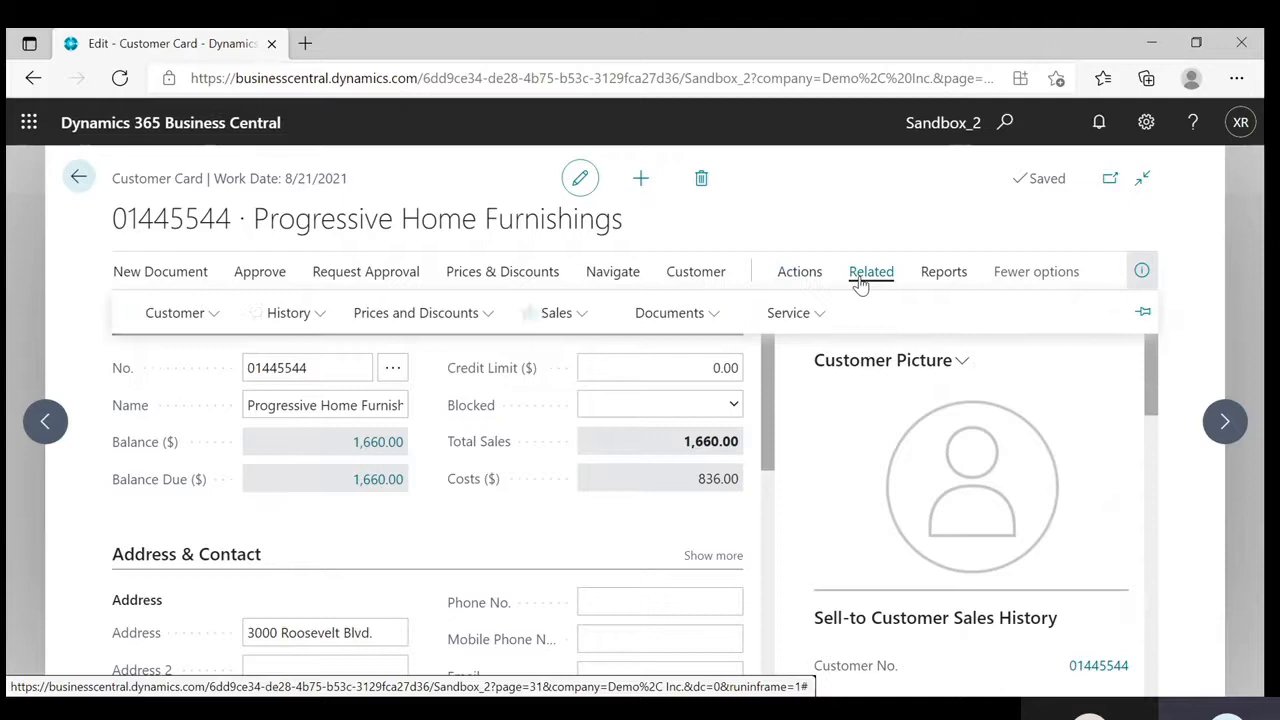
pyautogui.click(1074, 230)
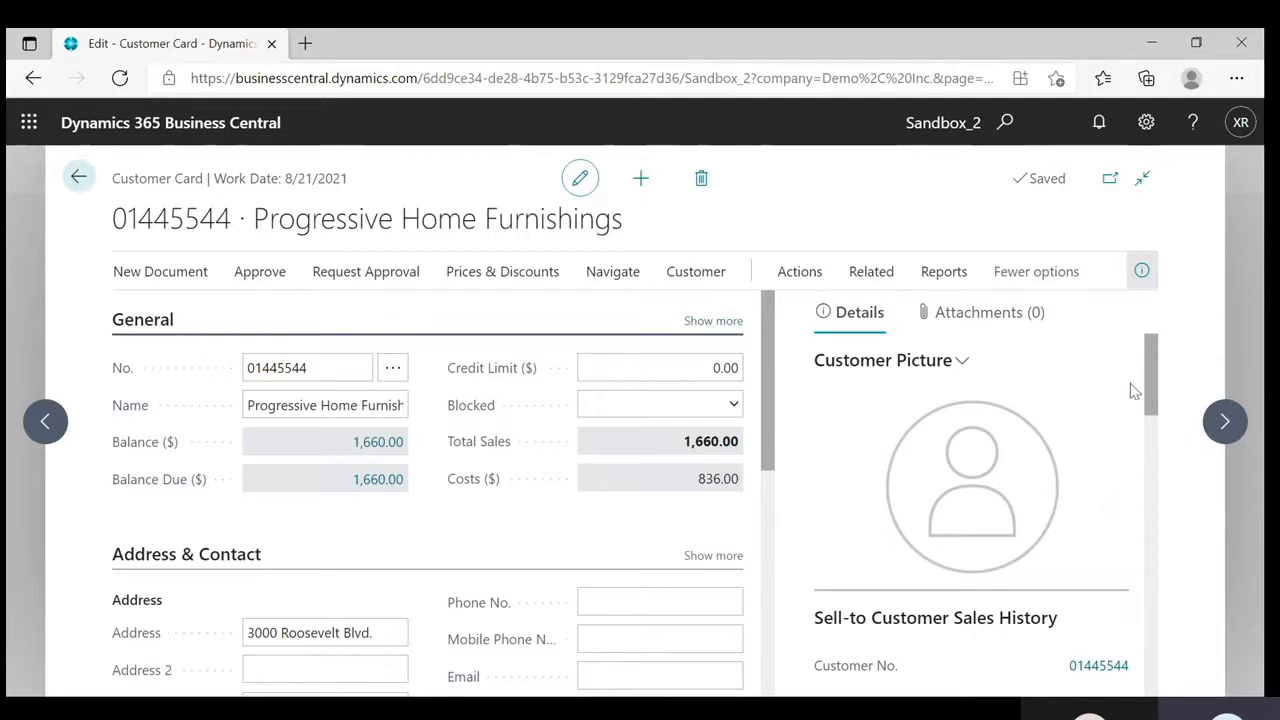
# Hide the details pane on the customer card and collapse its sections, including General and Address & Contact.
pyautogui.moveTo(1151, 377)
pyautogui.mouseDown()
pyautogui.moveTo(1170, 669)
pyautogui.moveTo(1157, 377)
pyautogui.mouseUp()
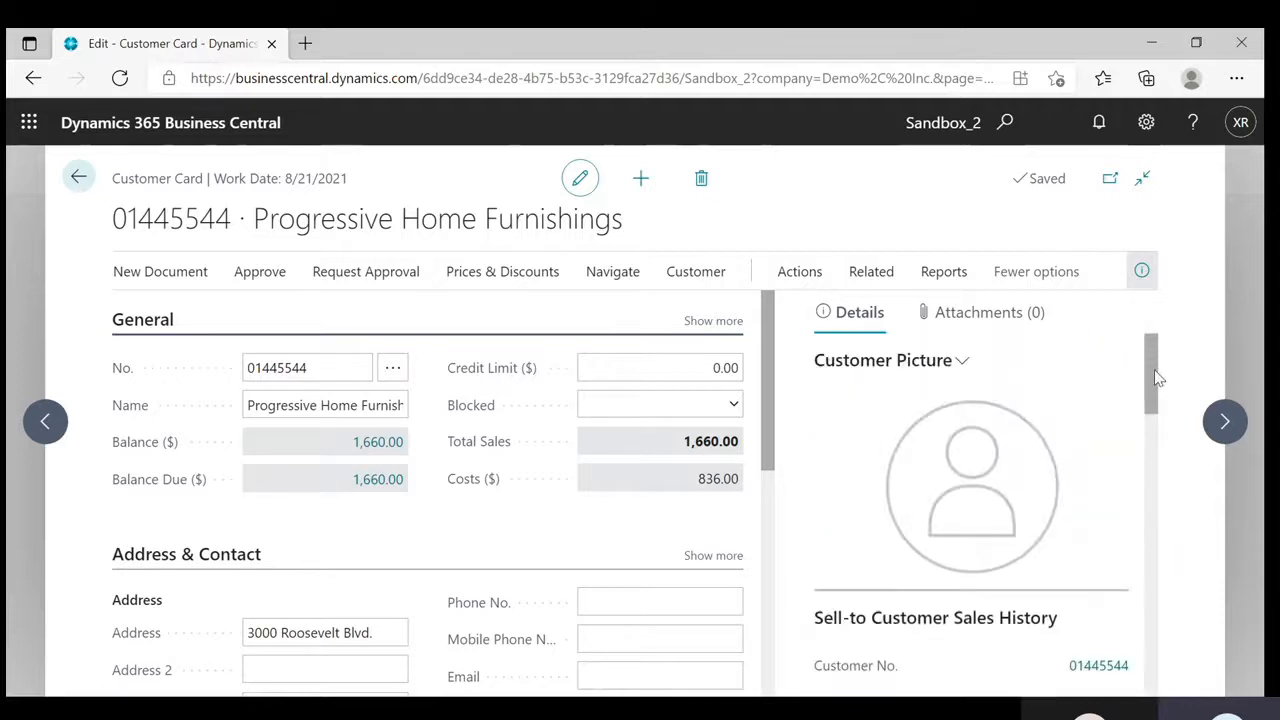
pyautogui.click(1142, 274)
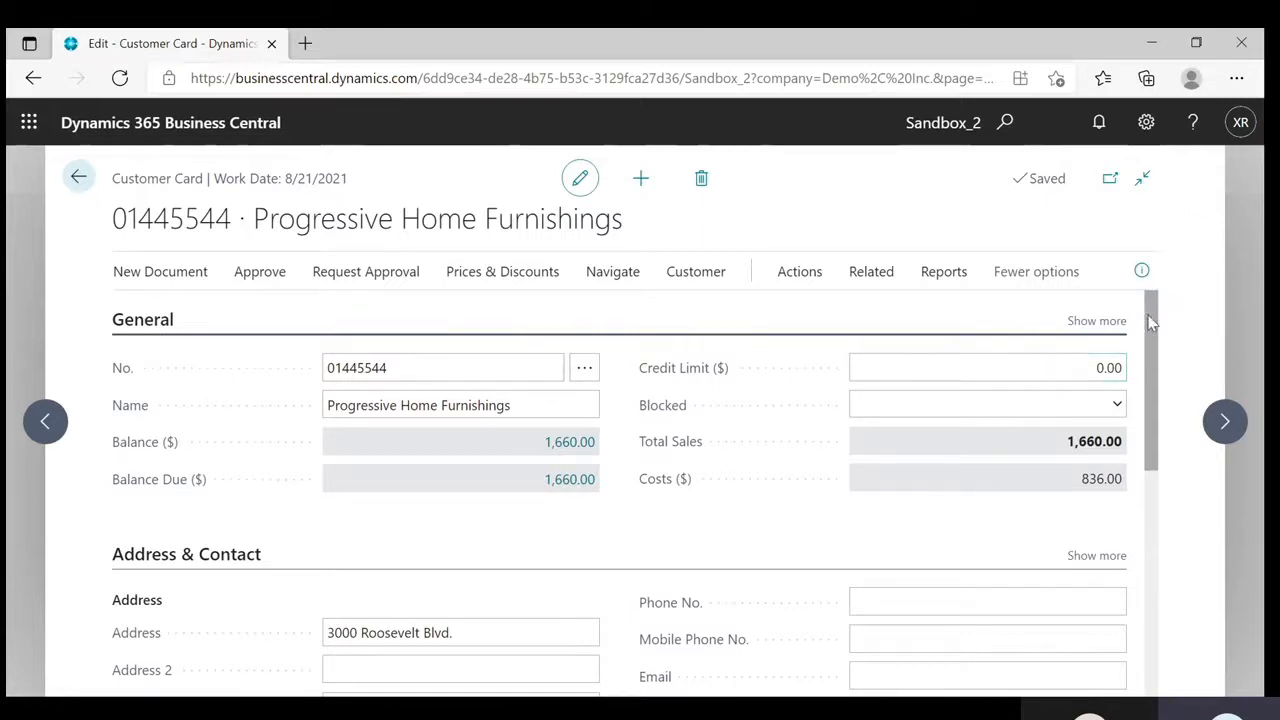
pyautogui.moveTo(1148, 323); pyautogui.dragTo(1146, 319)
pyautogui.click(137, 325)
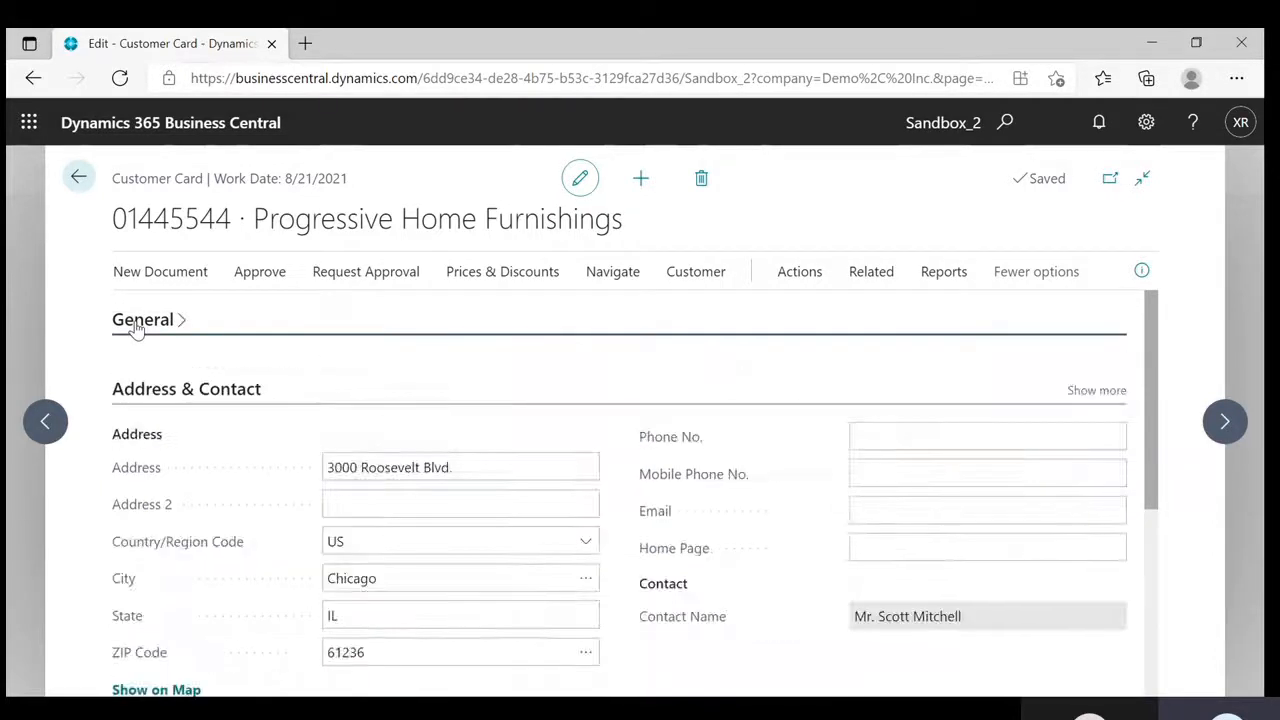
pyautogui.click(164, 396)
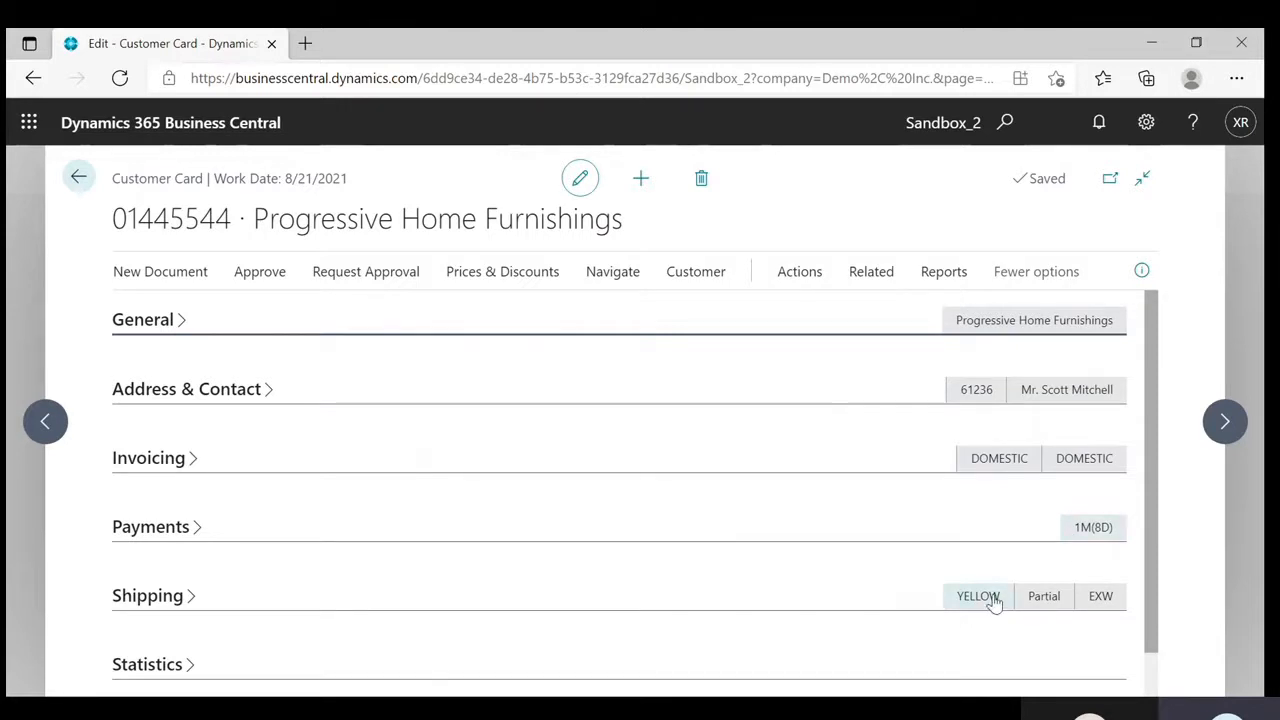
# Expand the Invoicing section to review its tax and posting fields, and re-expand General and Address & Contact.
pyautogui.click(190, 473)
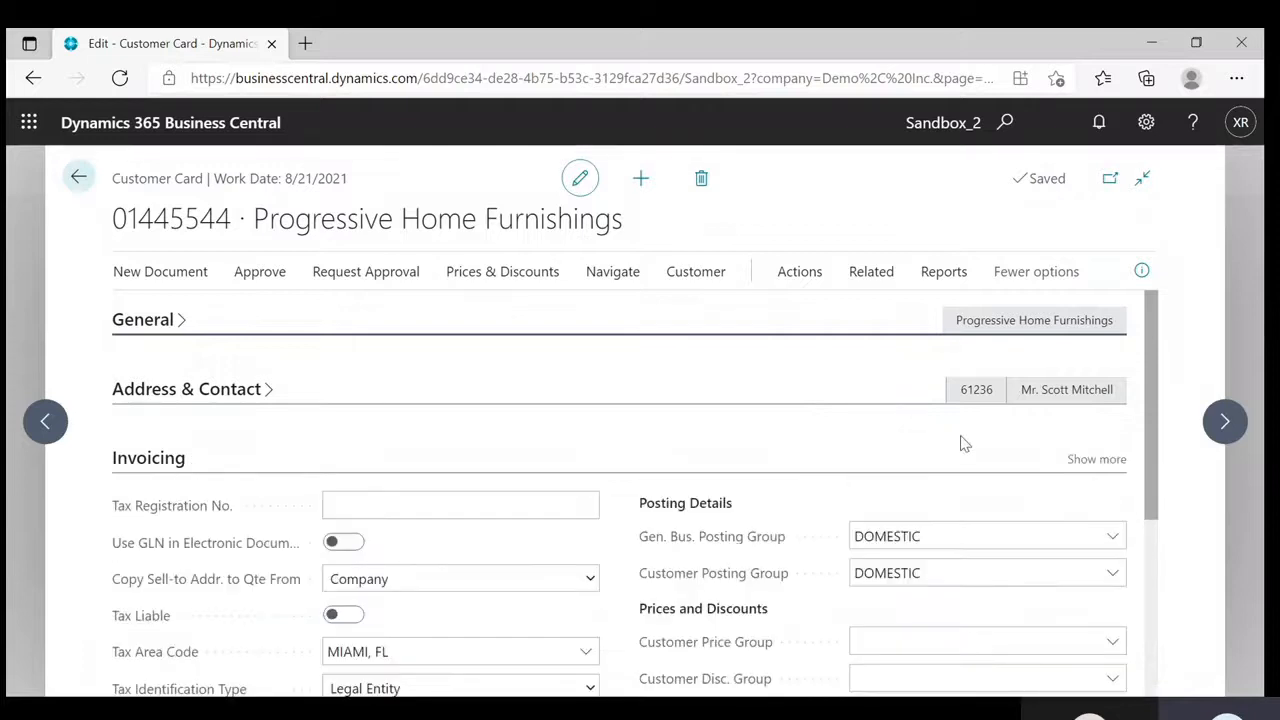
pyautogui.moveTo(1155, 352); pyautogui.dragTo(1165, 454)
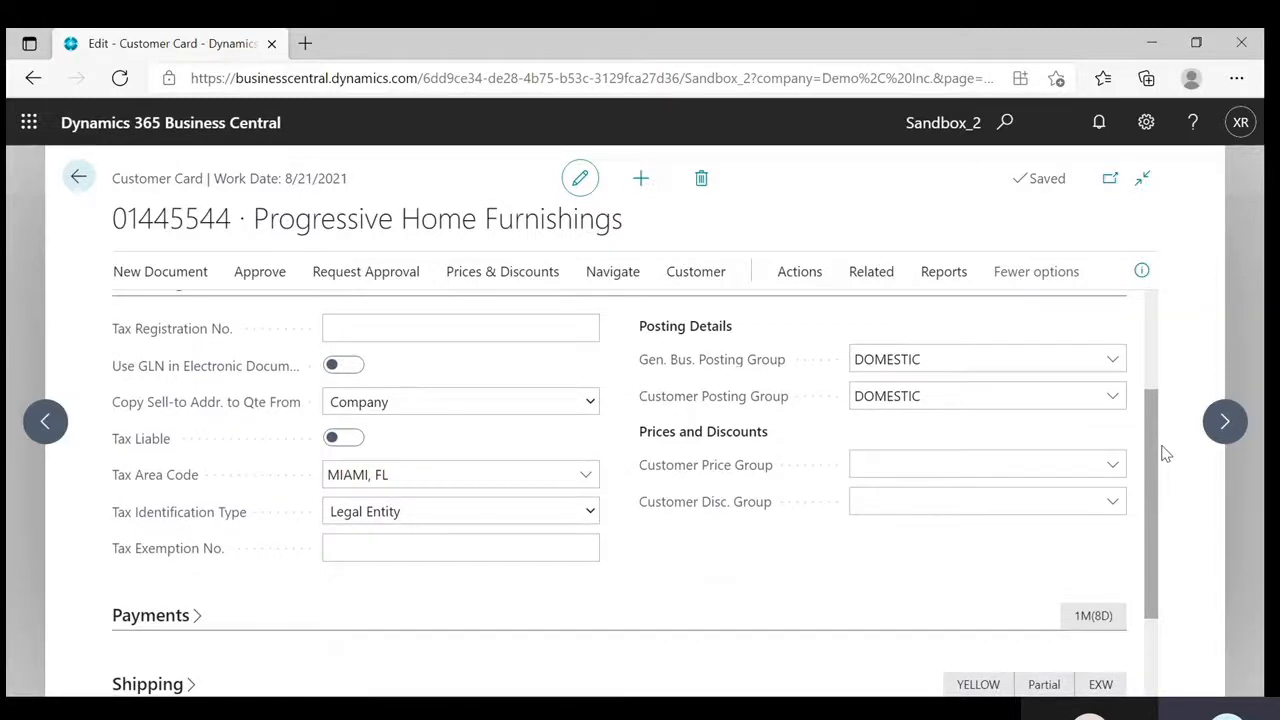
pyautogui.moveTo(1165, 454); pyautogui.dragTo(1147, 340)
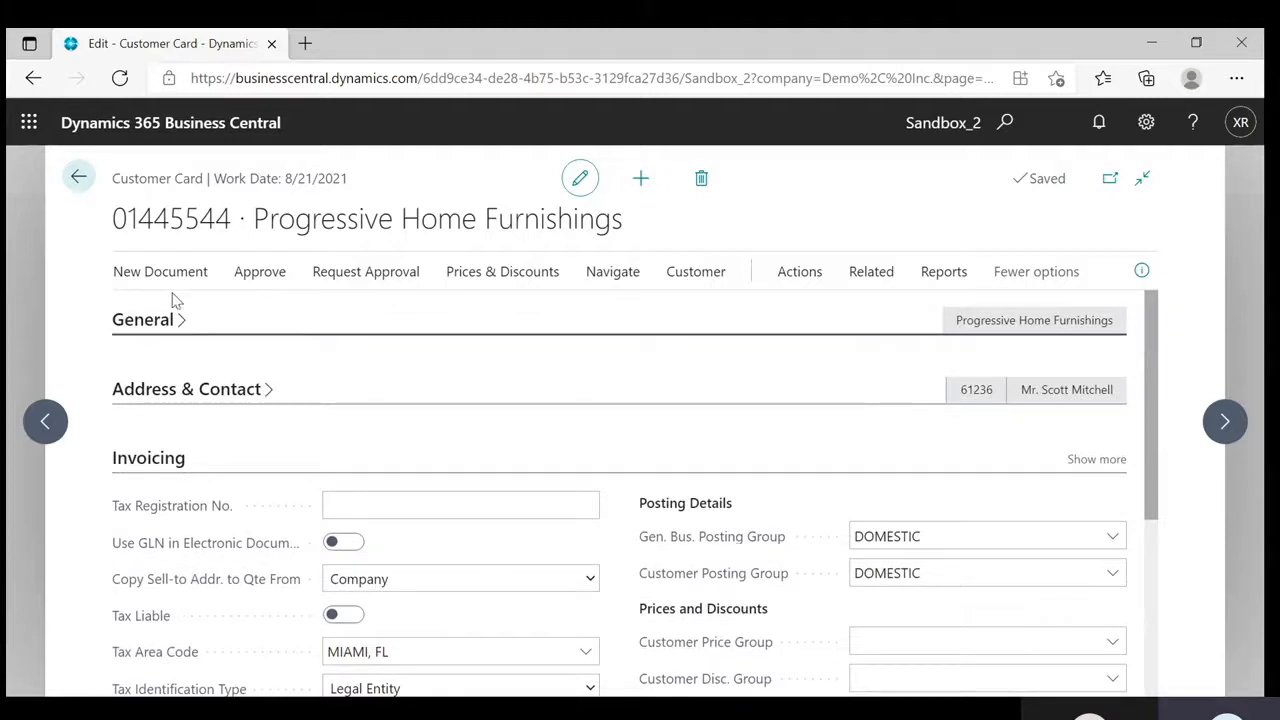
pyautogui.click(180, 325)
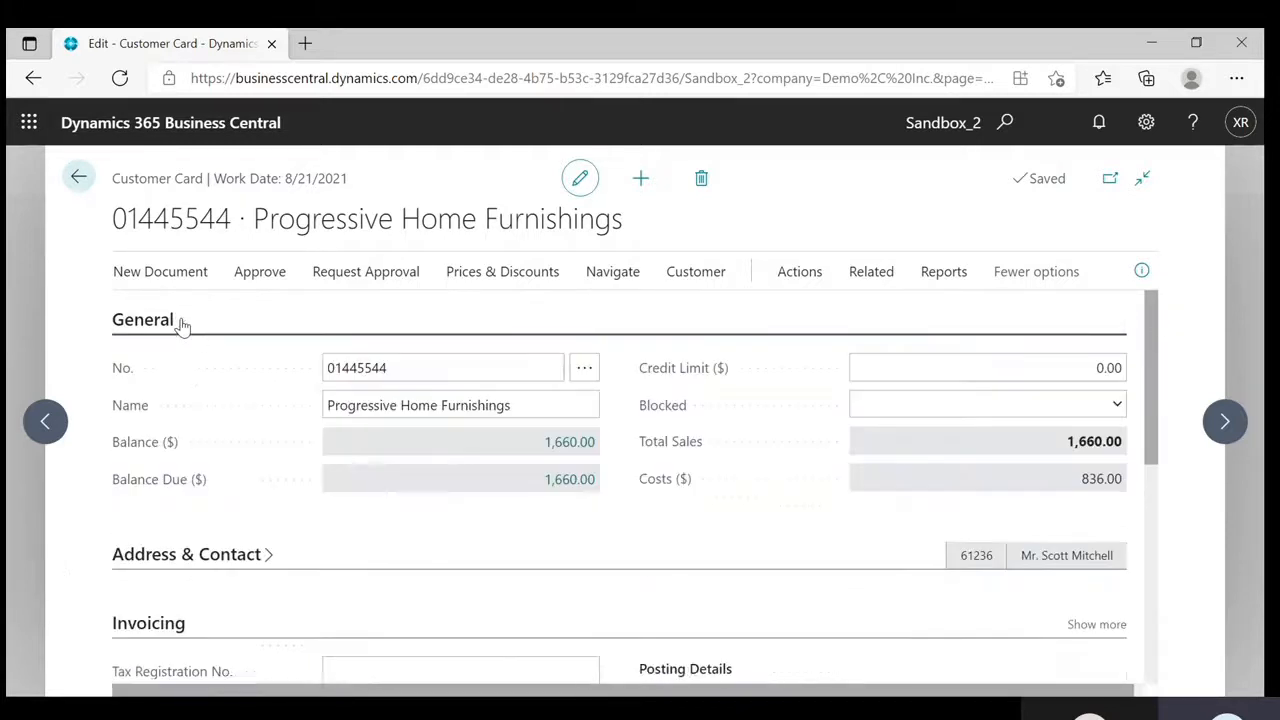
pyautogui.click(268, 560)
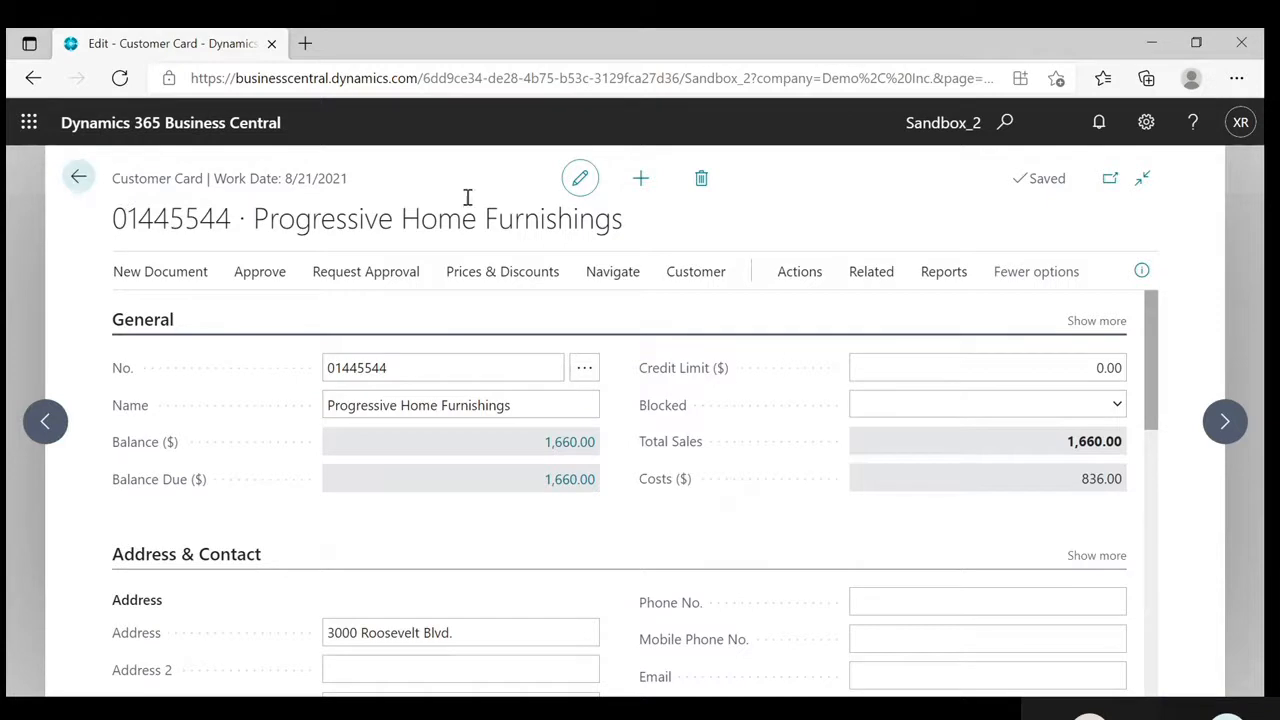
pyautogui.click(579, 181)
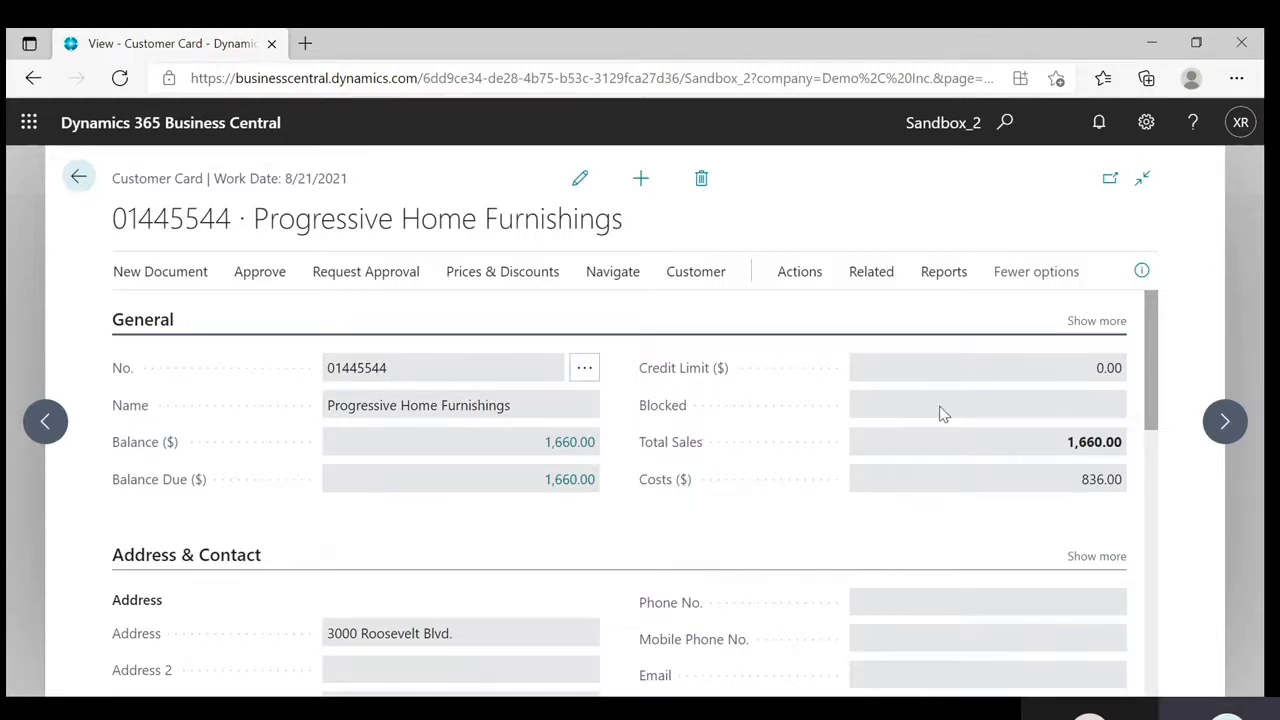
pyautogui.click(580, 179)
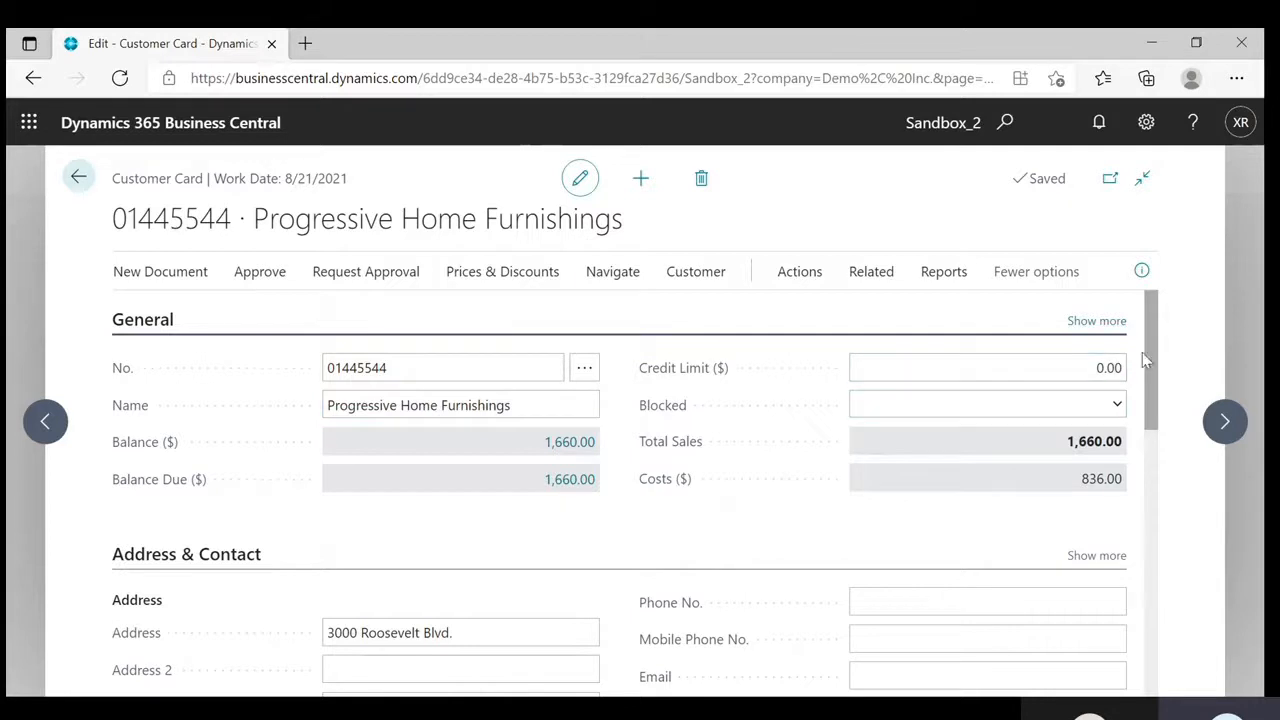
pyautogui.moveTo(1155, 367); pyautogui.dragTo(1152, 431)
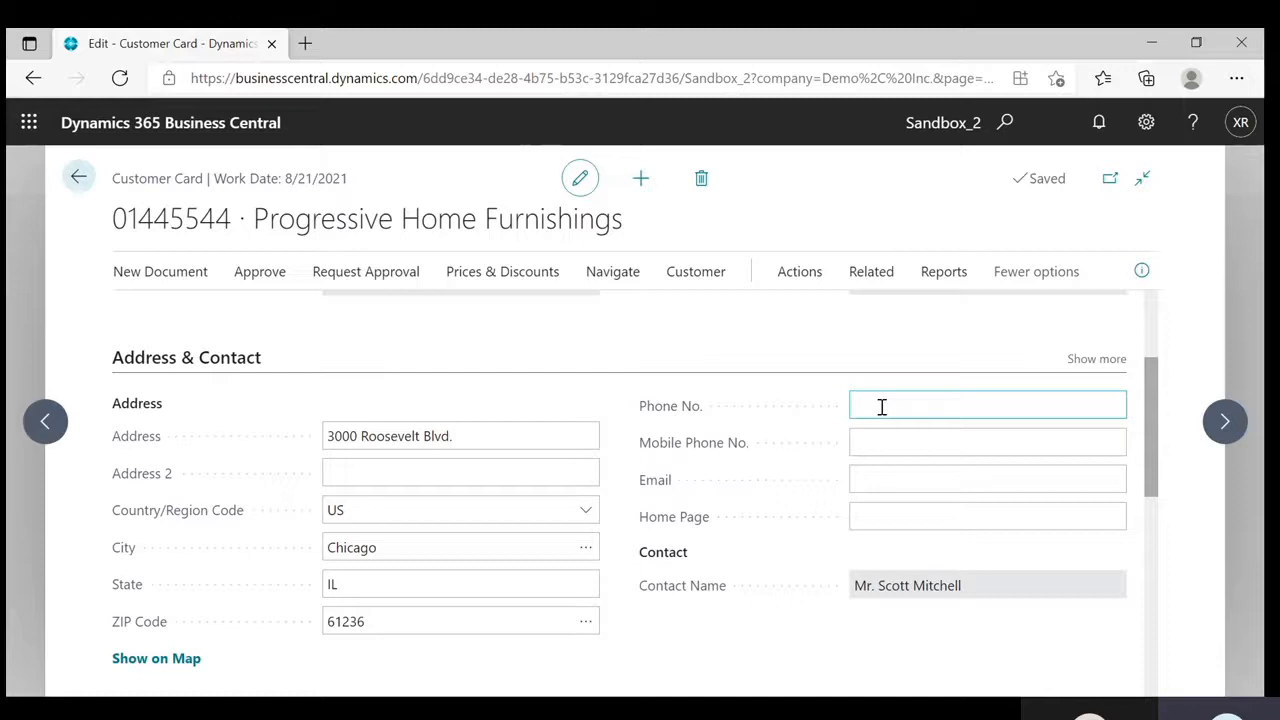
pyautogui.click(895, 519)
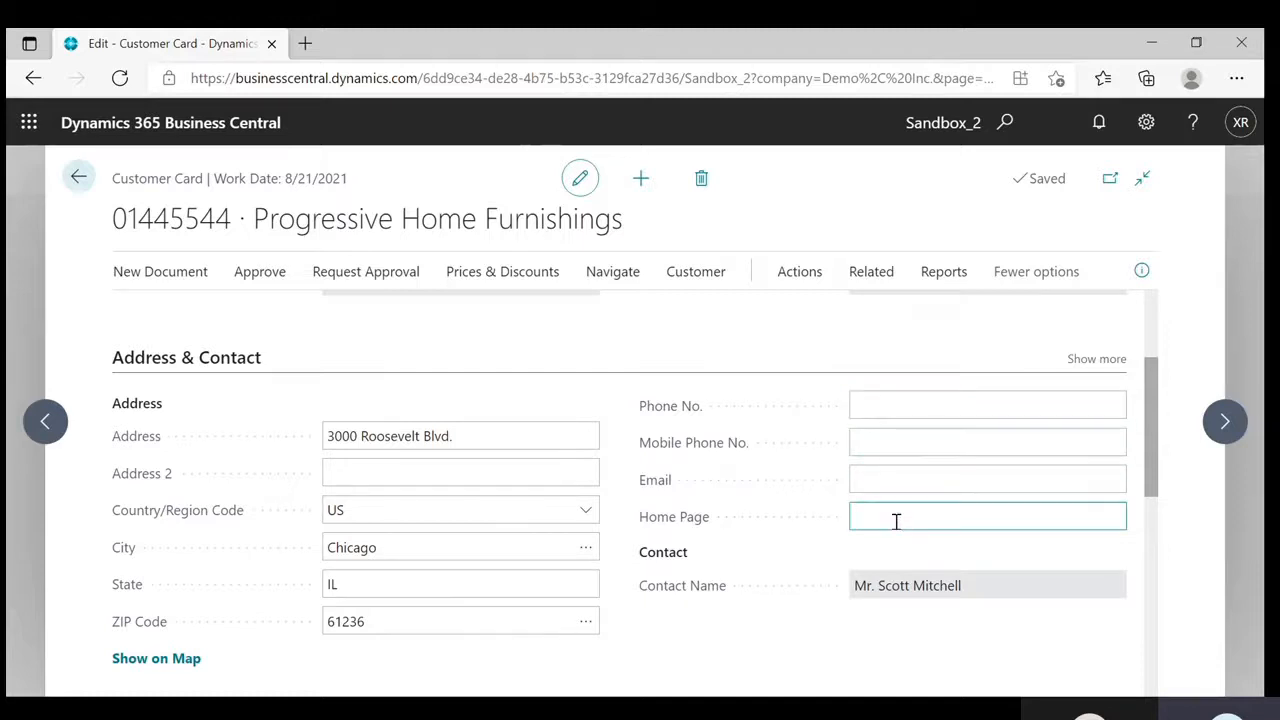
pyautogui.write('www.progressivehome.com')
pyautogui.press('Tab')
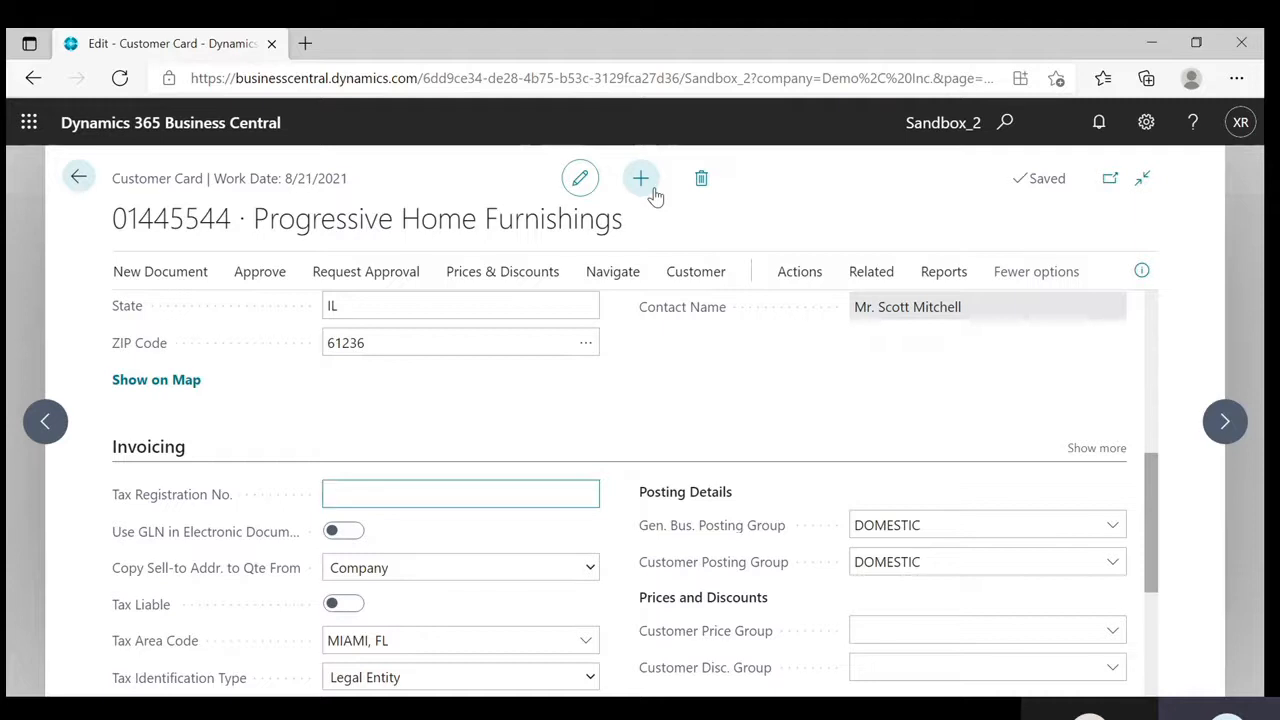
pyautogui.click(577, 187)
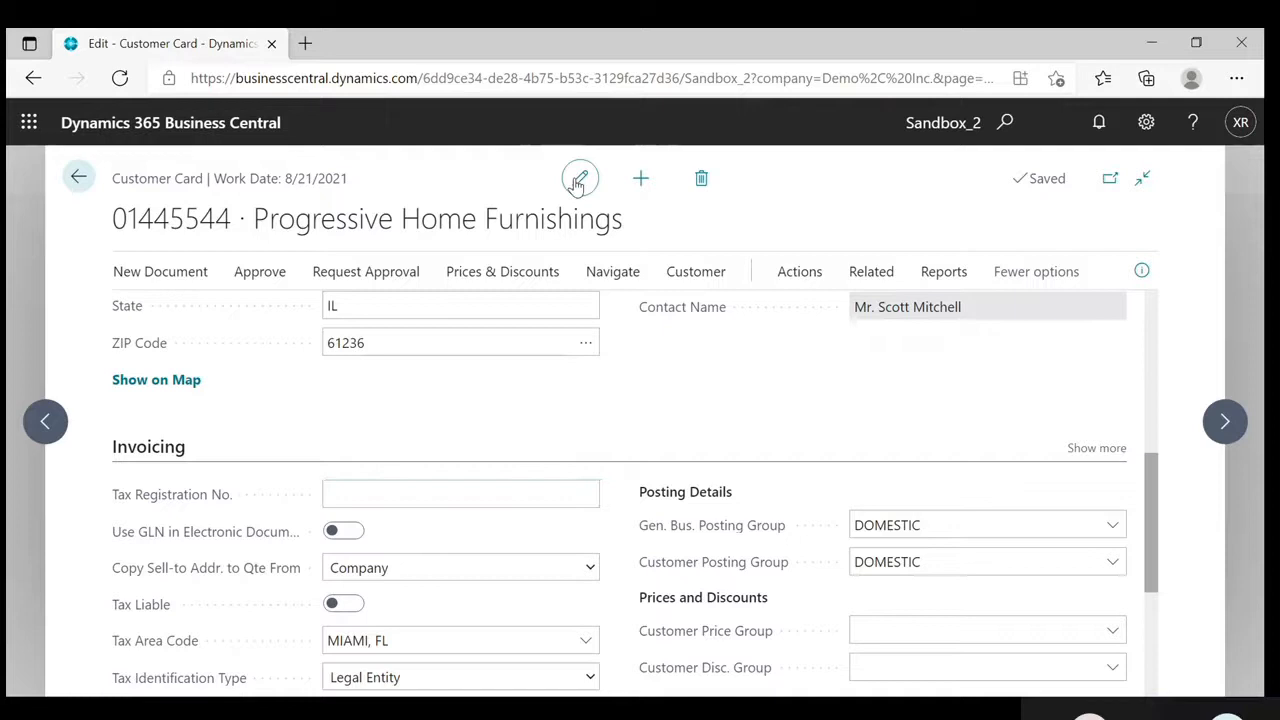